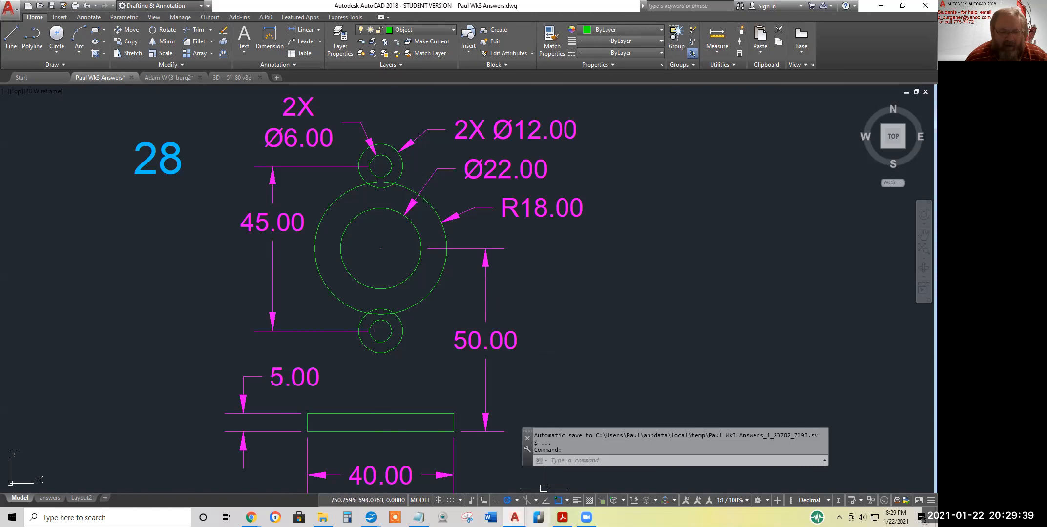
Turn off the Endpoint, Midpoint, Center, Quadrant and Intersection object snaps and turn on Tangent only.
click(567, 498)
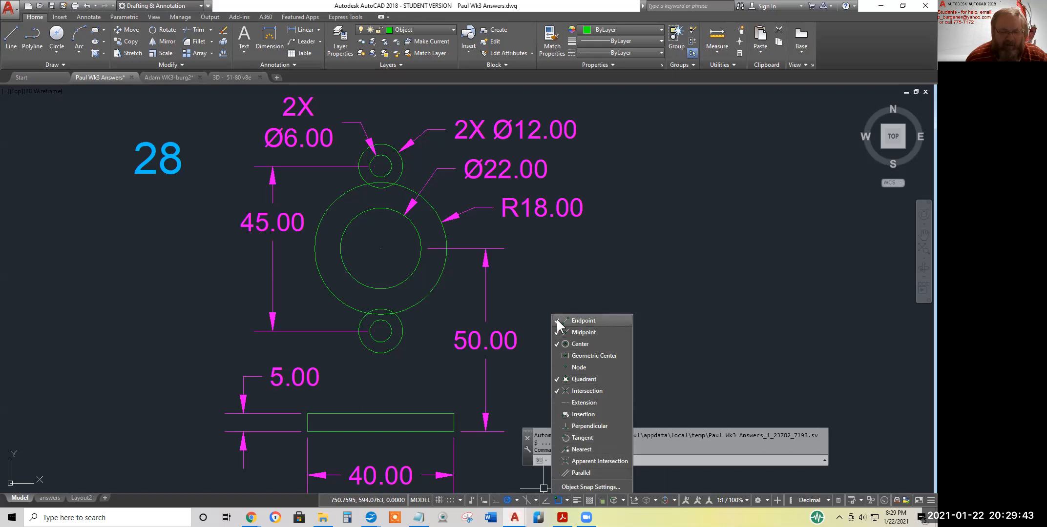
click(556, 386)
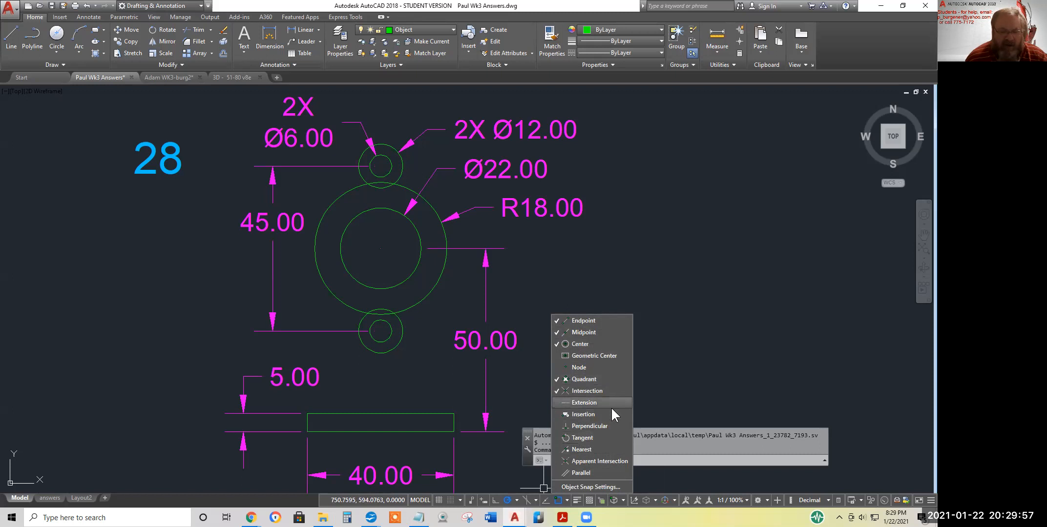
click(547, 385)
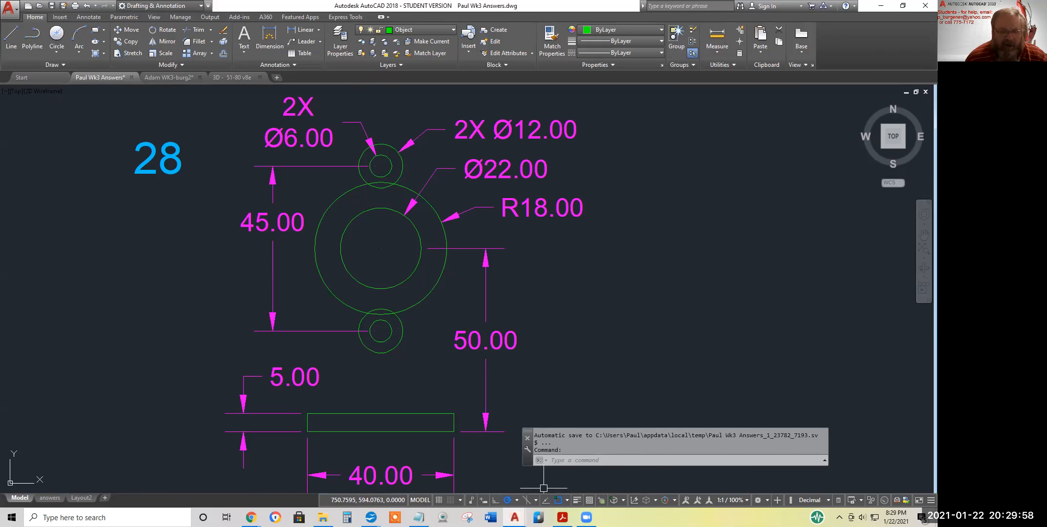
click(568, 497)
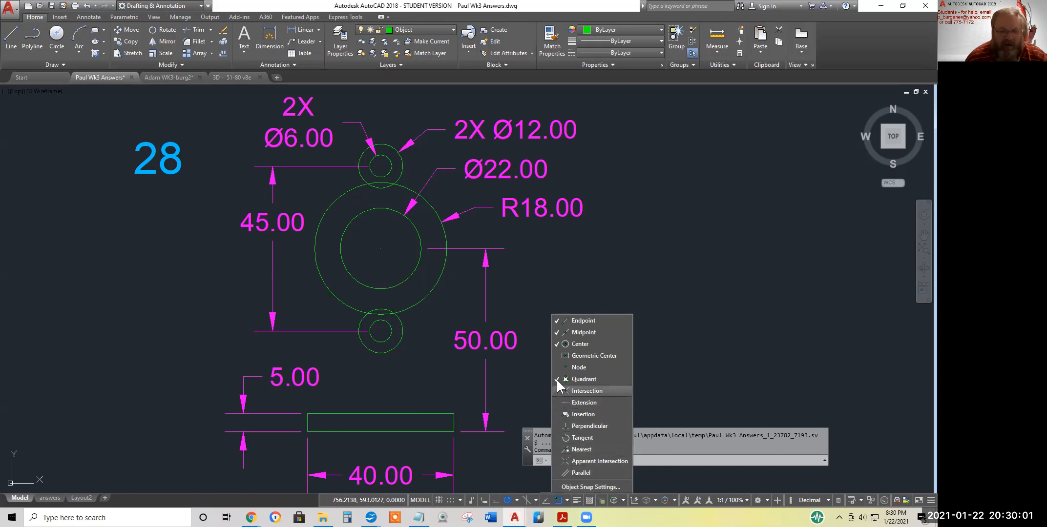
click(557, 344)
click(556, 332)
click(557, 320)
click(571, 439)
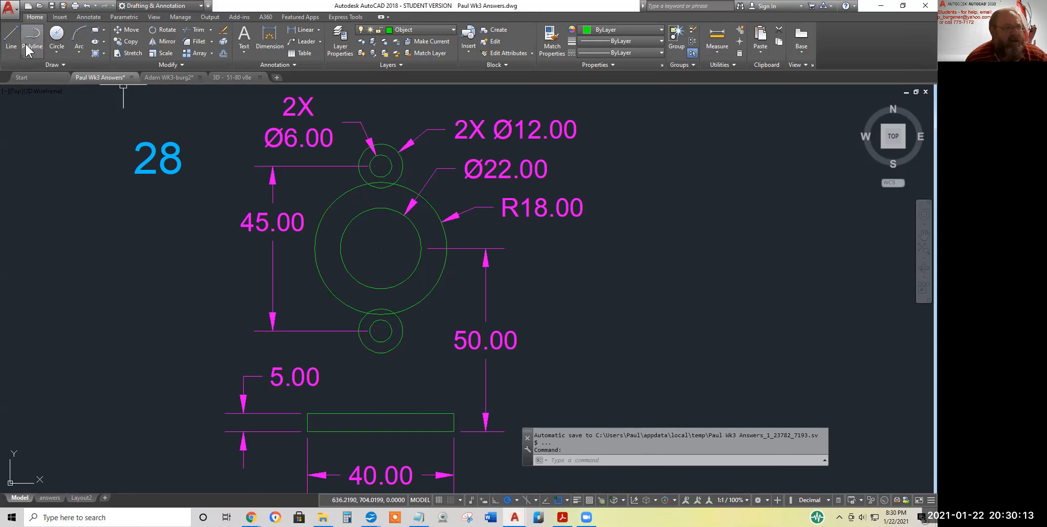
Draw a line tangent to the upper Ø12 circle and the R18 circle on their right side.
click(12, 35)
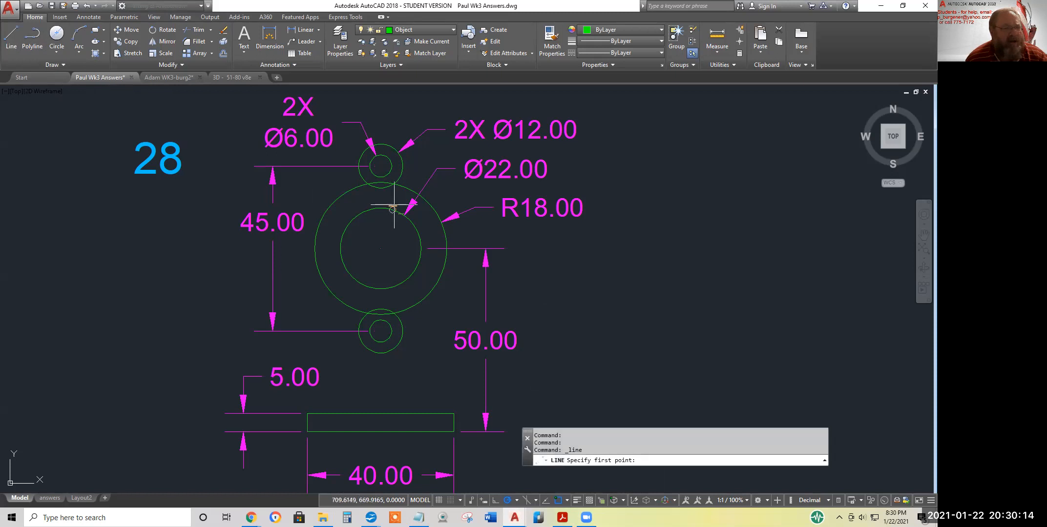
click(402, 159)
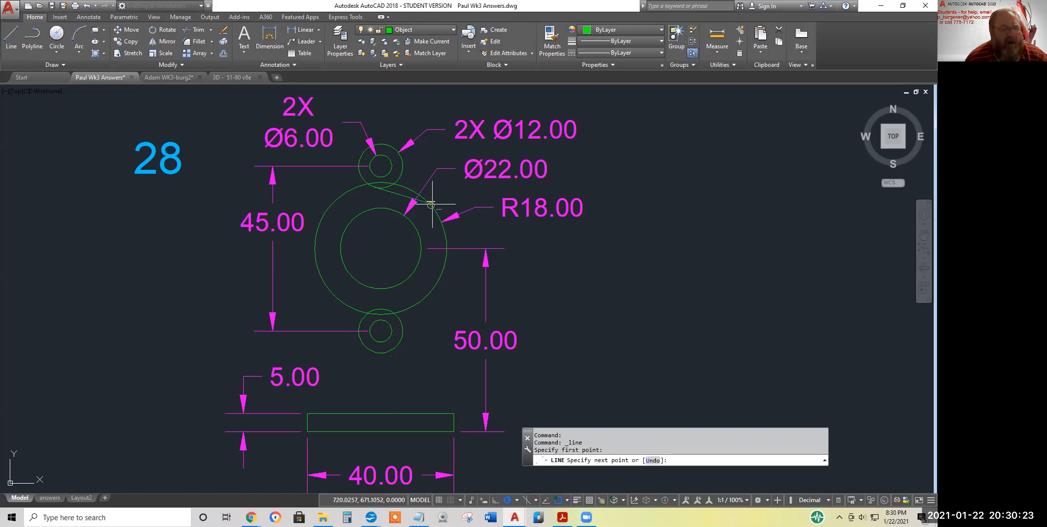
click(431, 205)
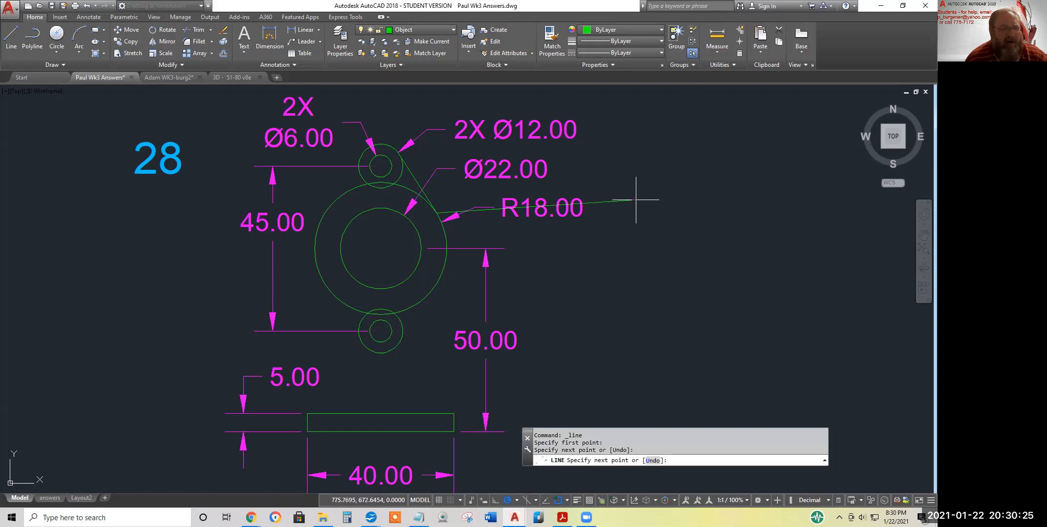
key(Return)
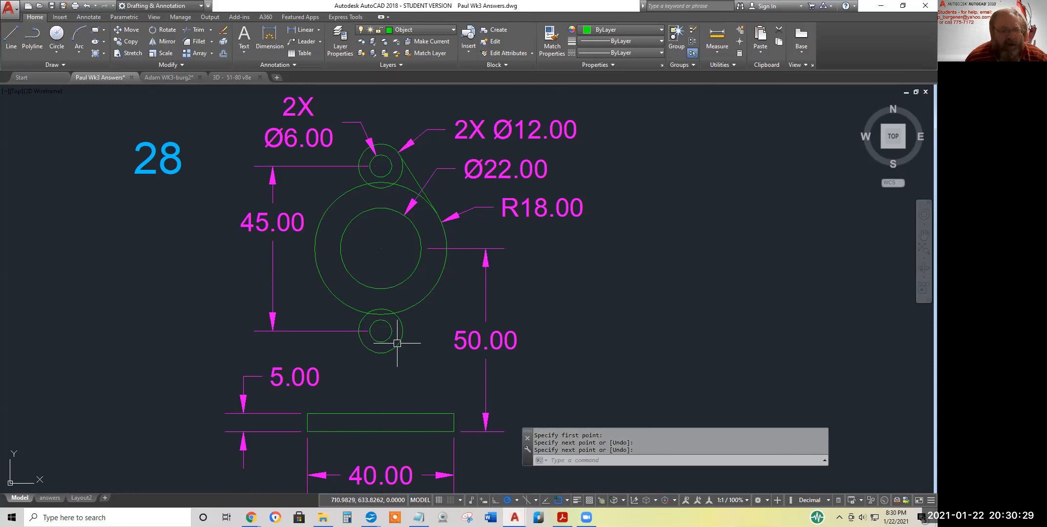
Turn off the Tangent object snap and re-enable Endpoint, Midpoint, Center, Quadrant and Intersection.
click(566, 501)
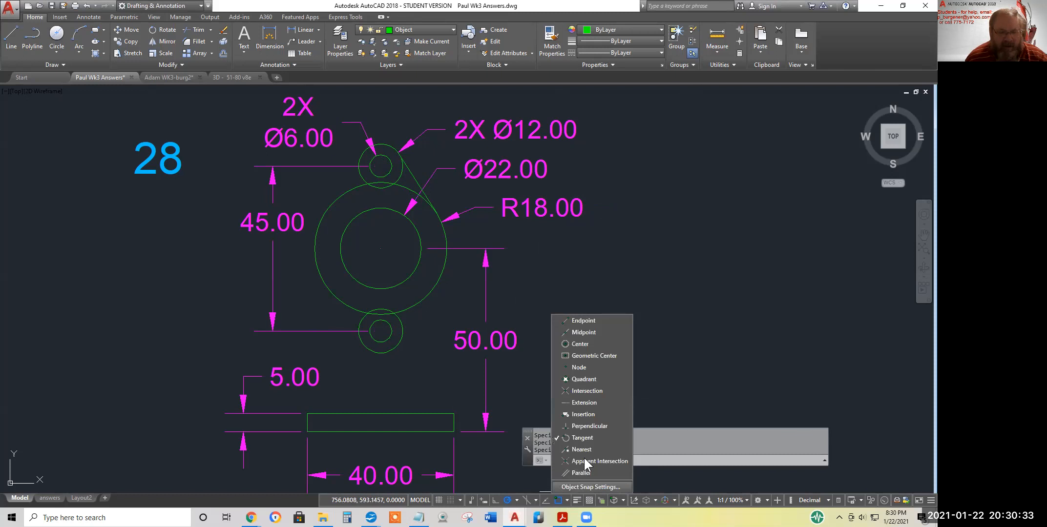
click(558, 436)
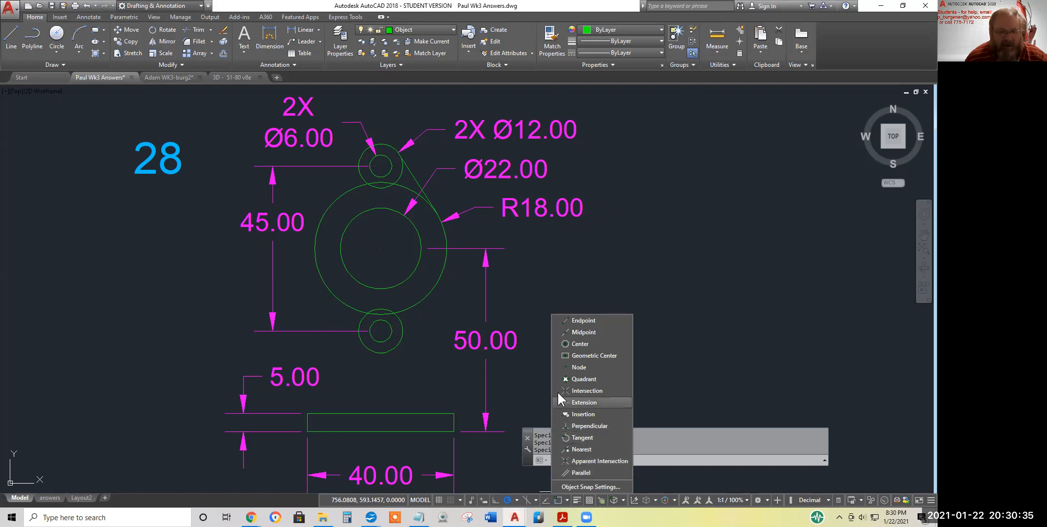
click(552, 320)
click(555, 333)
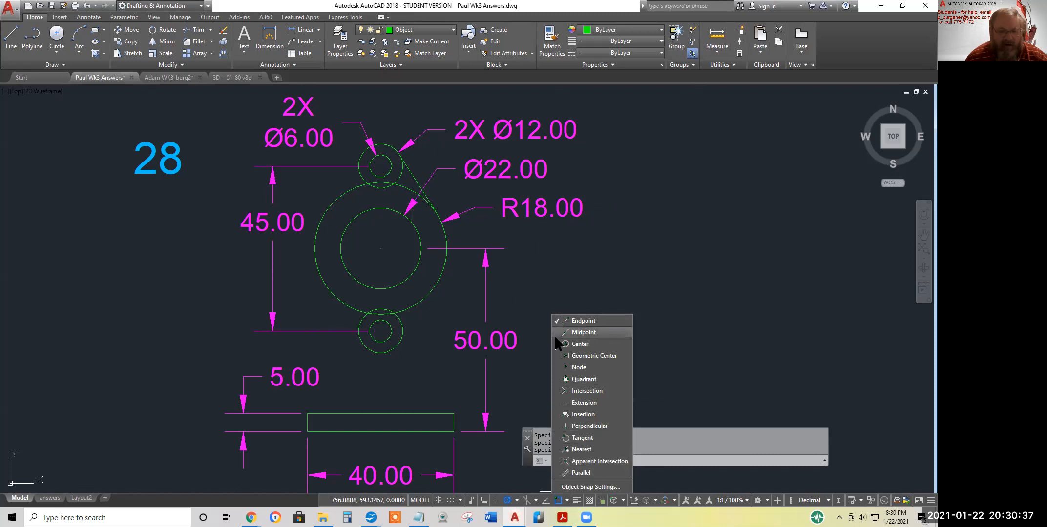
click(552, 379)
click(552, 391)
click(555, 344)
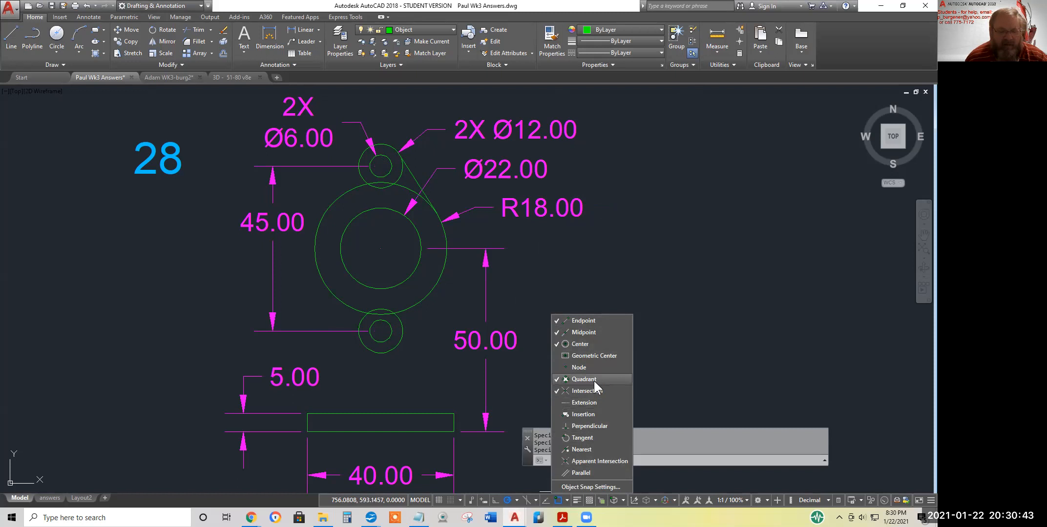
click(673, 340)
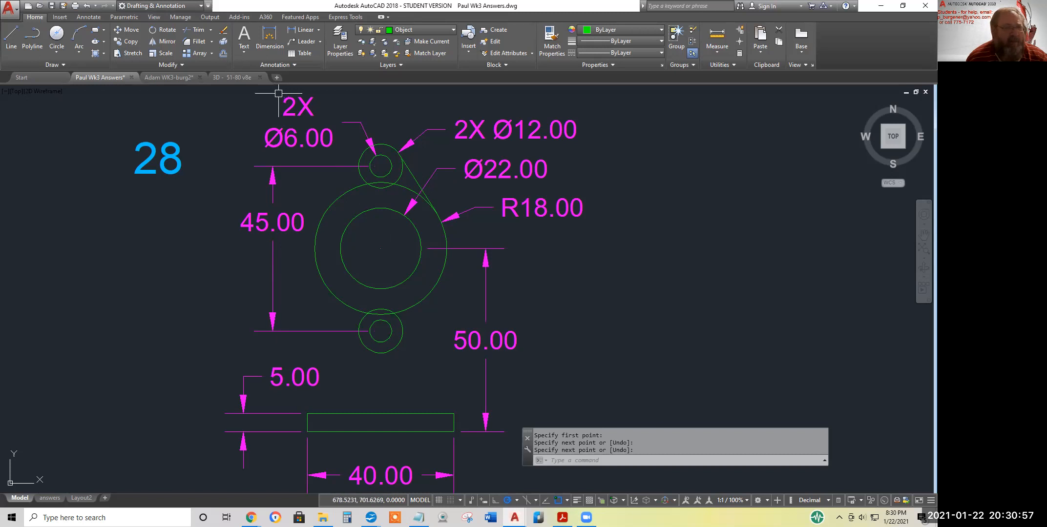
Mirror the tangent line to the left side about the part's vertical centerline, keeping the original.
click(167, 42)
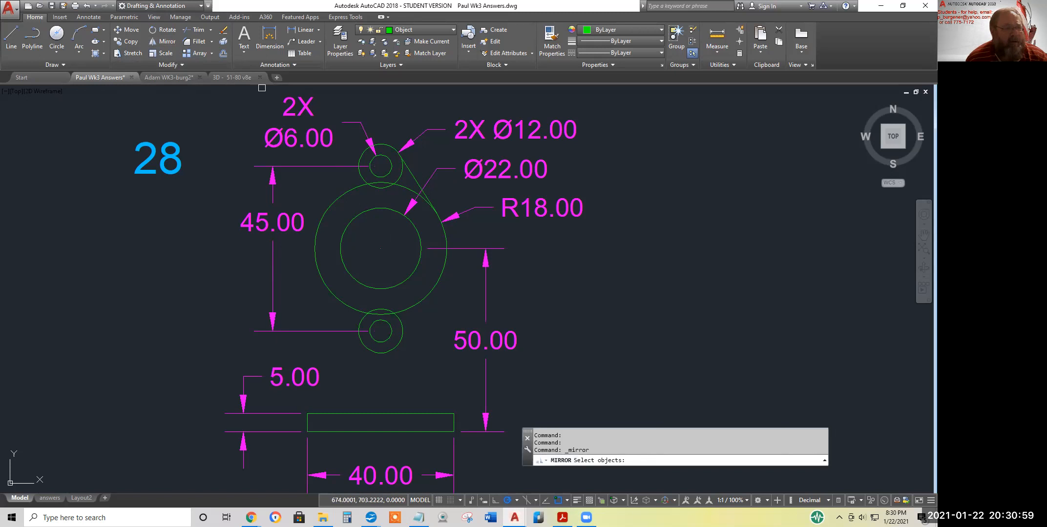
click(416, 175)
key(Return)
click(381, 208)
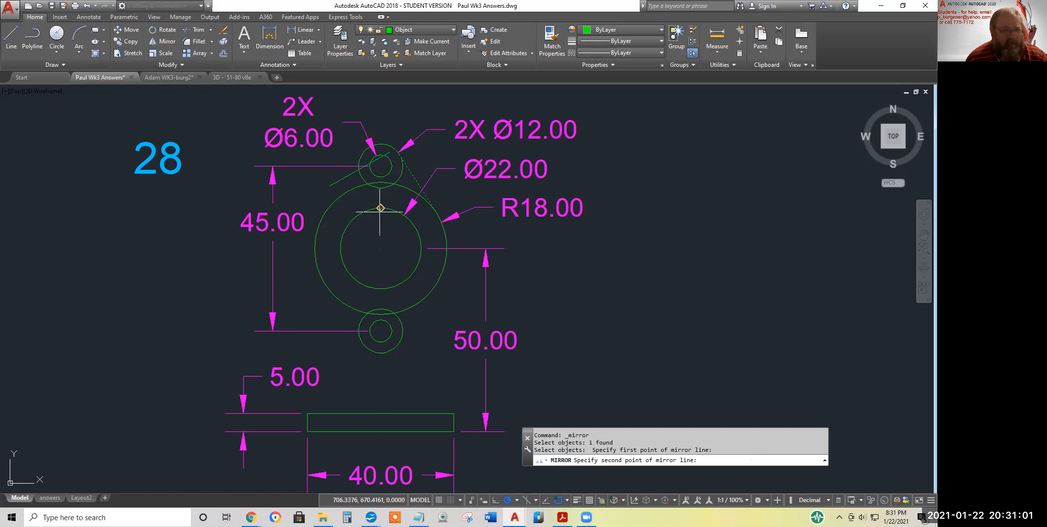
click(381, 224)
key(Return)
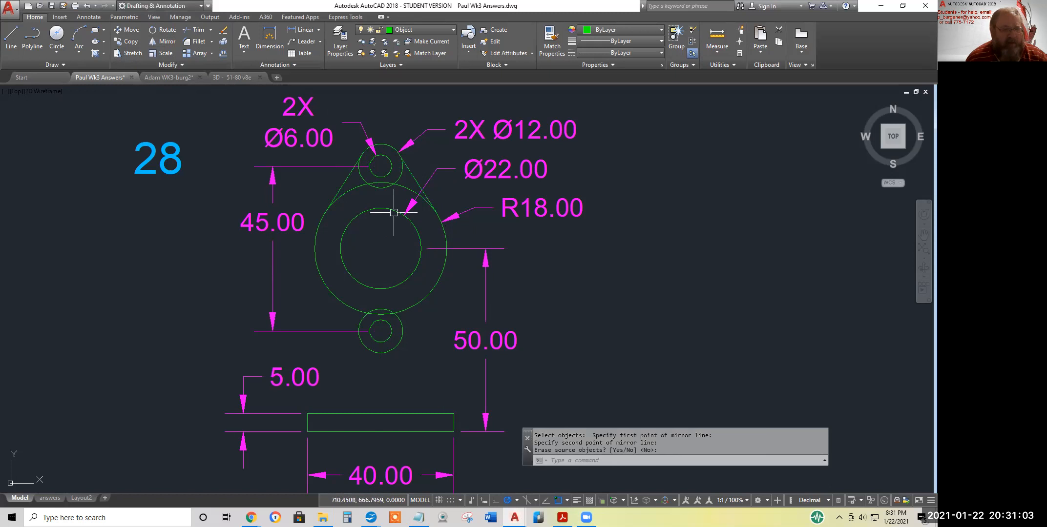
Mirror both tangent lines downward about the large circle's horizontal centerline, keeping the originals.
key(Return)
click(343, 179)
click(417, 177)
key(Return)
click(341, 248)
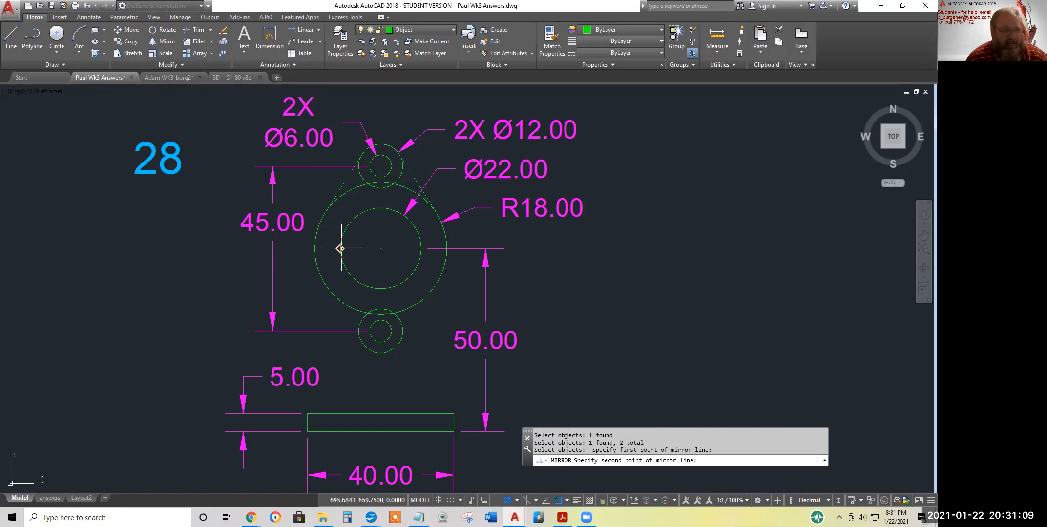
click(364, 248)
key(Return)
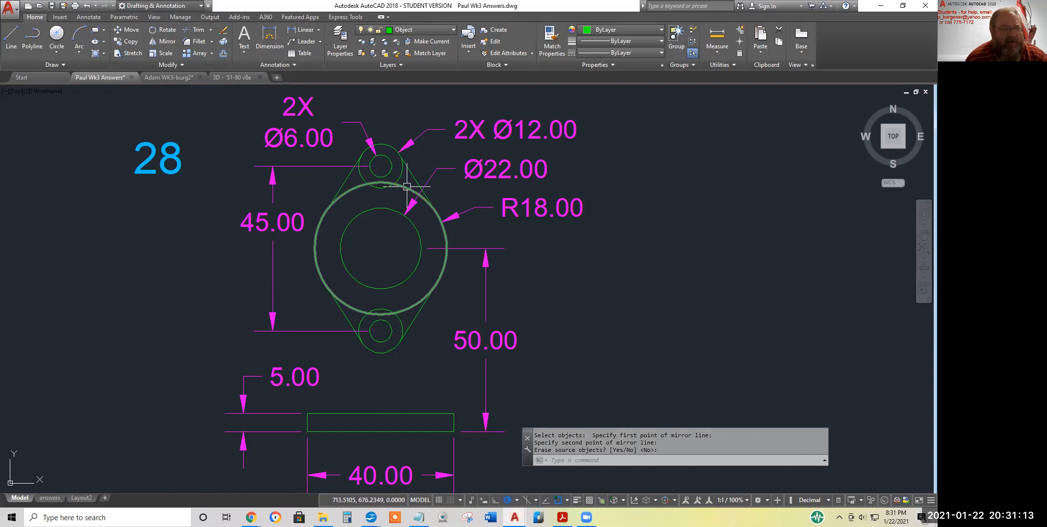
Trim the inner arcs of the R18 and Ø12 circles so only the outer flange profile remains.
click(198, 30)
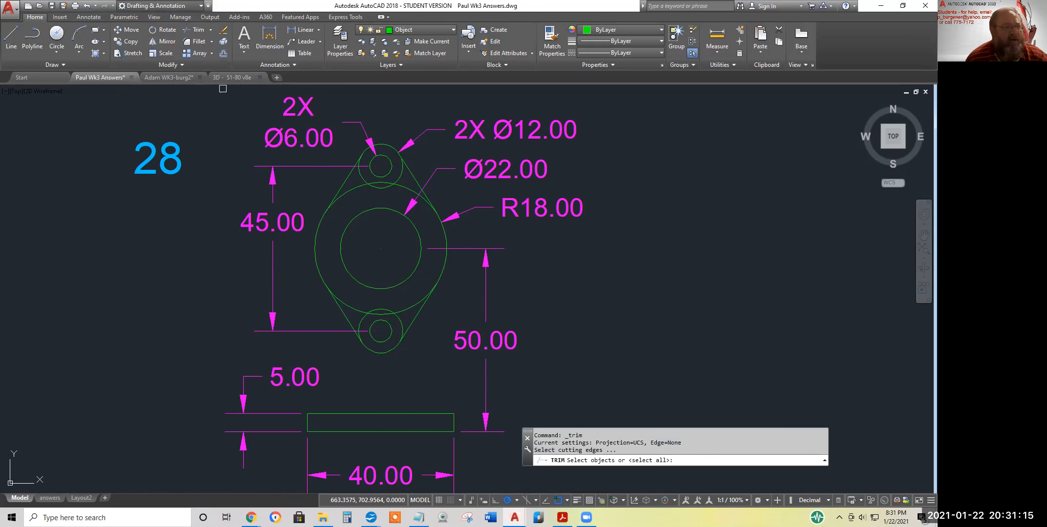
key(Return)
click(369, 175)
click(354, 187)
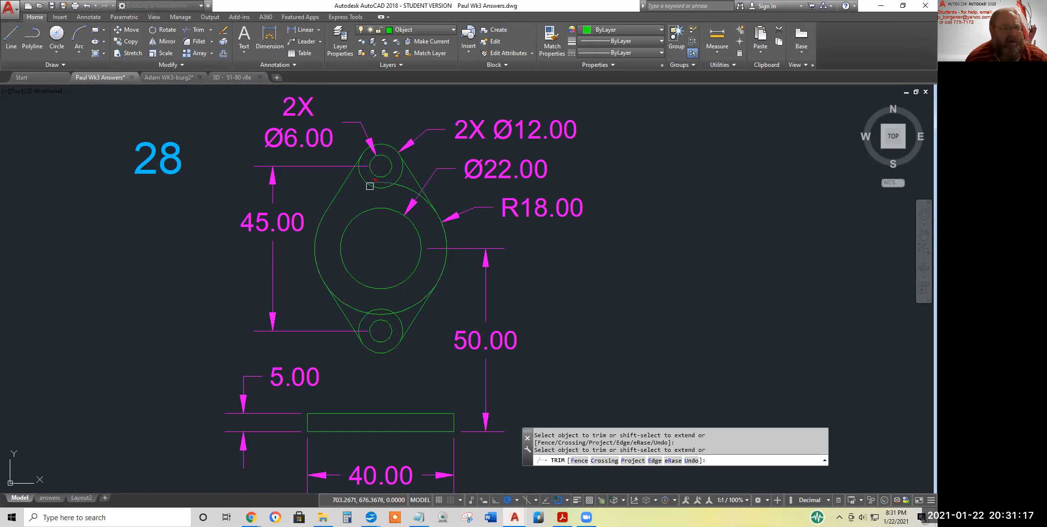
click(392, 179)
click(398, 313)
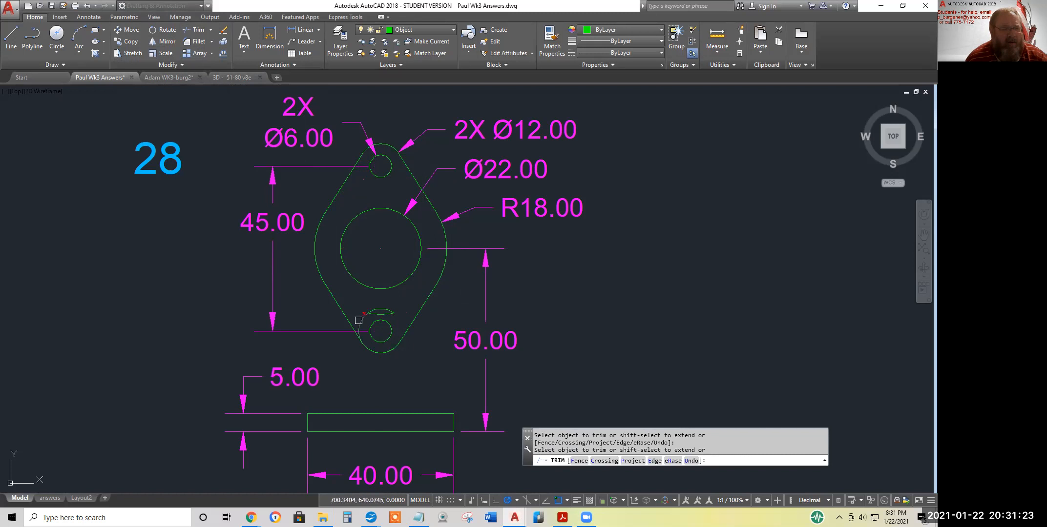
click(374, 314)
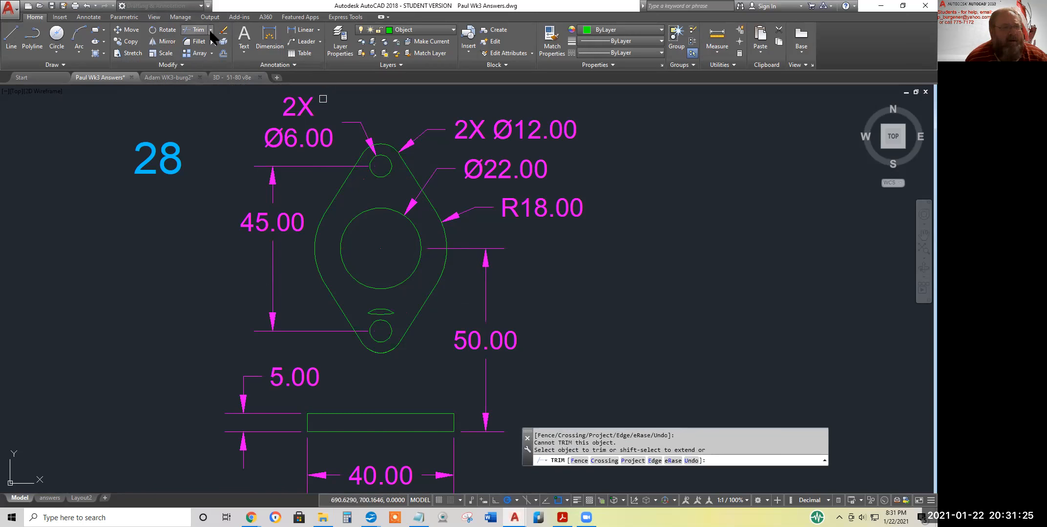
Erase the two leftover arc pieces above the lower Ø6 hole.
click(224, 31)
click(385, 308)
click(381, 311)
key(Return)
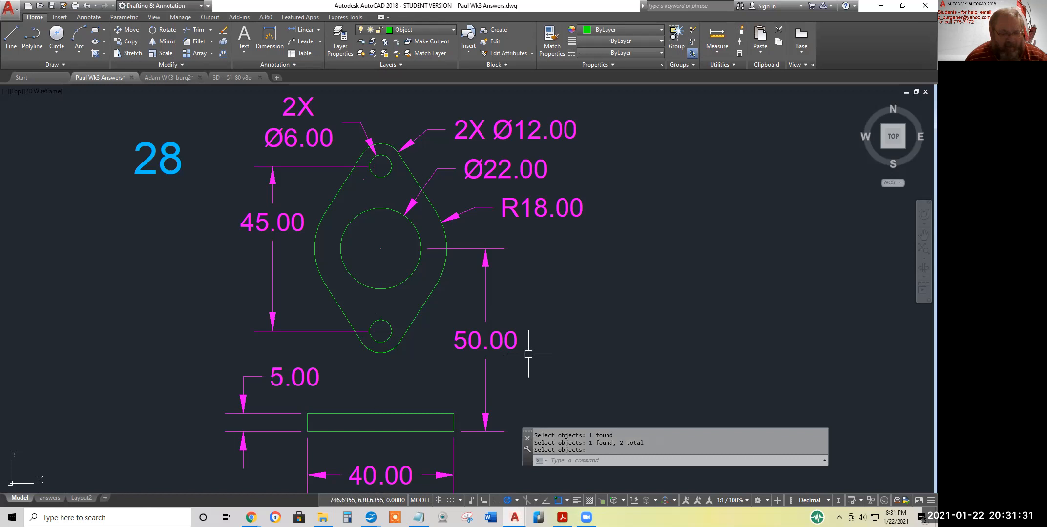
Disable the active object snaps one by one and enable only Tangent.
click(517, 501)
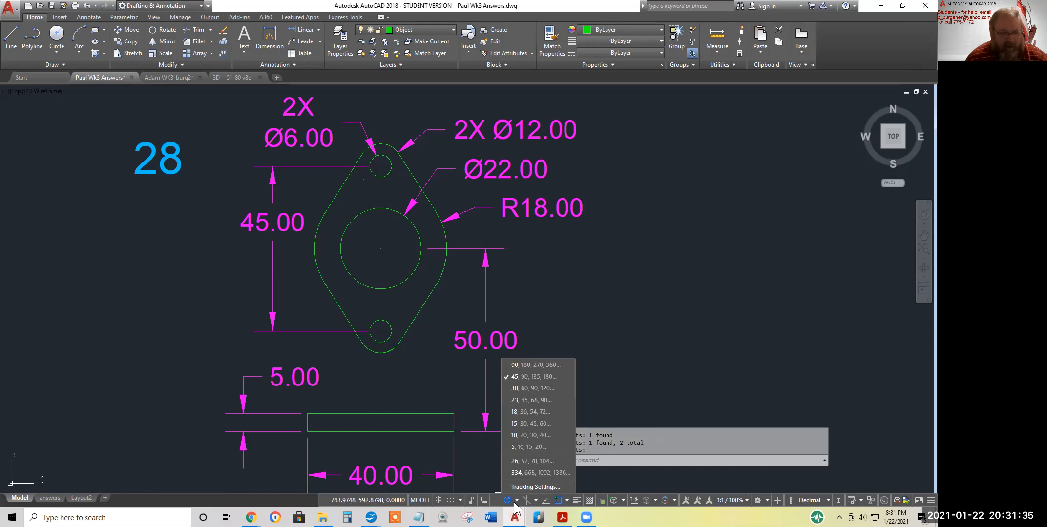
click(567, 500)
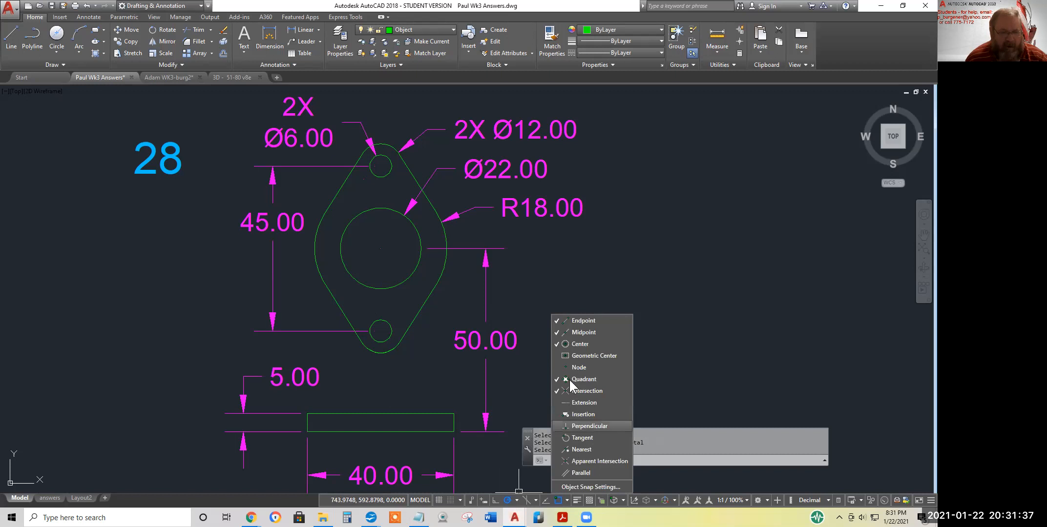
click(557, 333)
click(557, 344)
click(558, 380)
click(557, 390)
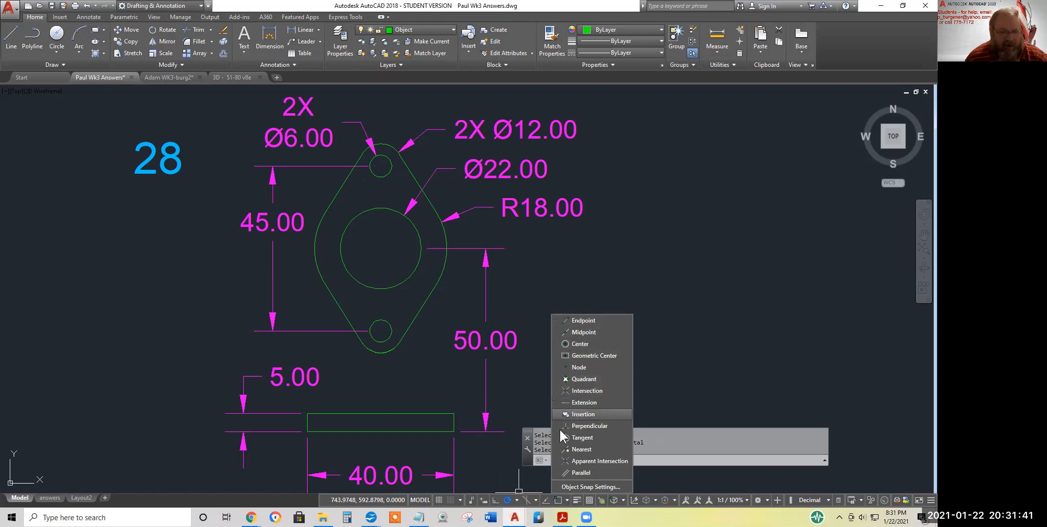
click(560, 439)
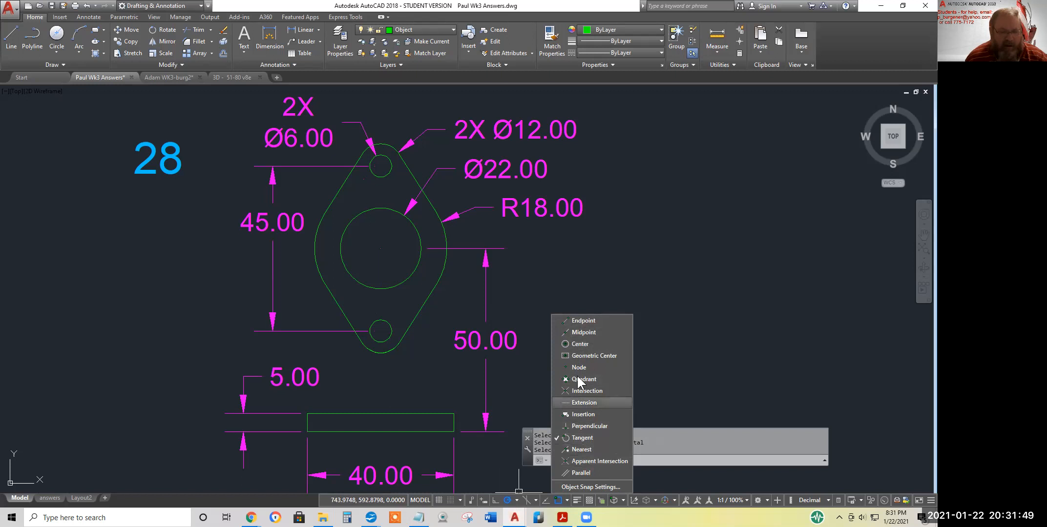
Re-enable the Endpoint, Midpoint, Center, Quadrant and Intersection object snaps and disable Tangent.
click(557, 320)
click(557, 333)
click(557, 344)
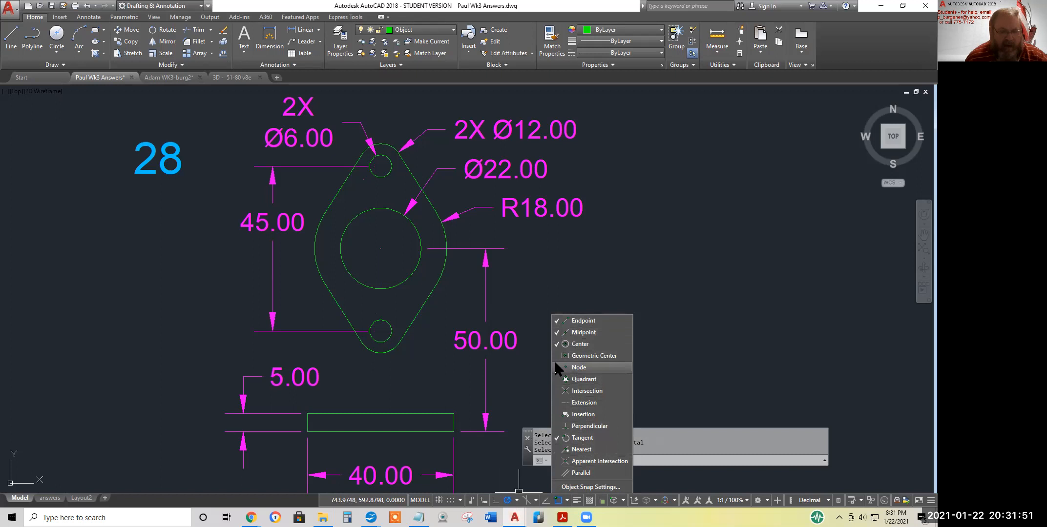
click(555, 379)
click(555, 391)
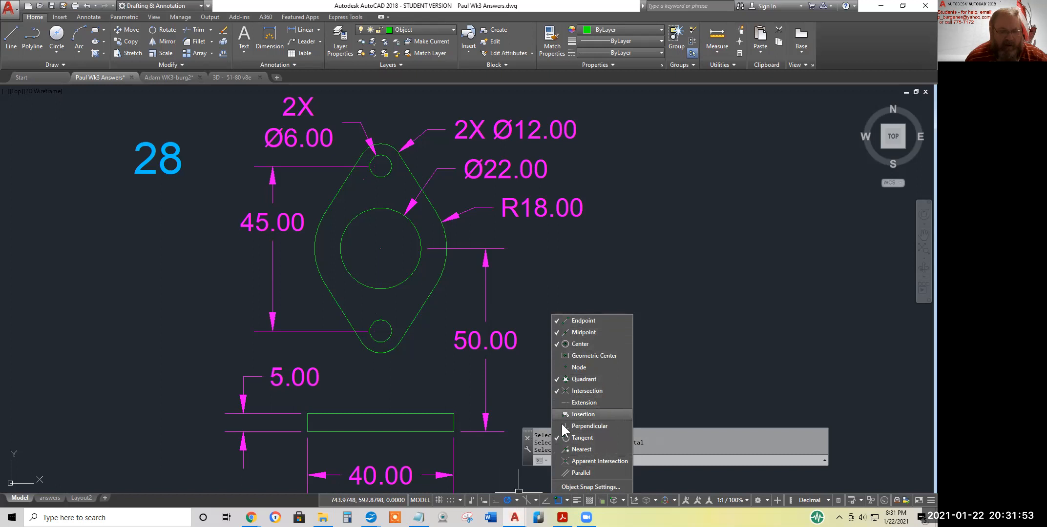
click(557, 438)
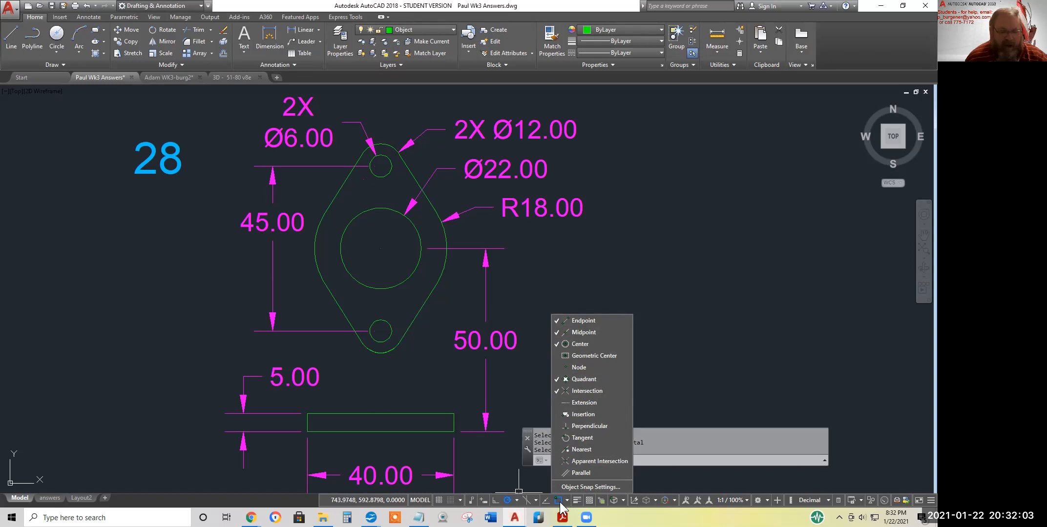
Clear all object snap modes in the Drafting Settings, select only Tangent and apply the change.
click(587, 487)
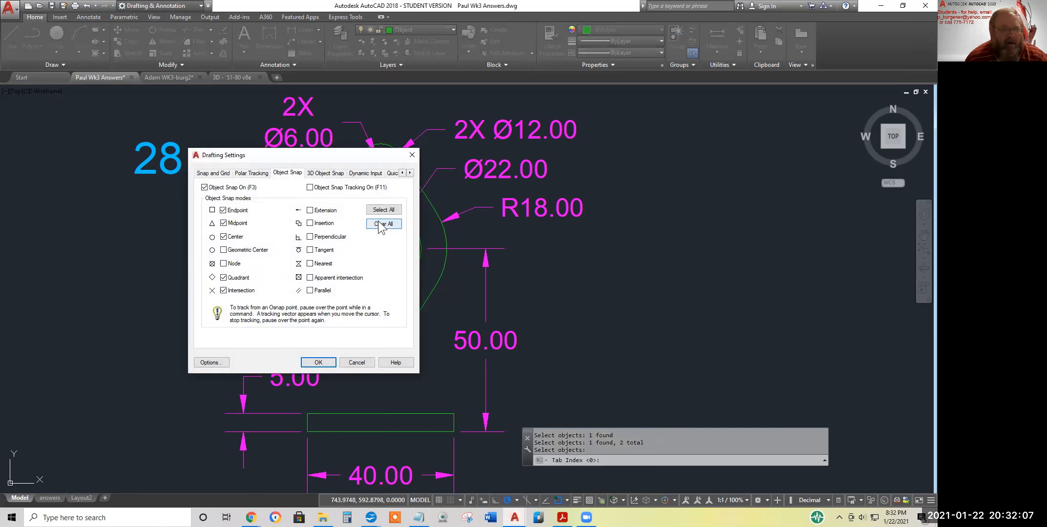
click(224, 277)
click(385, 224)
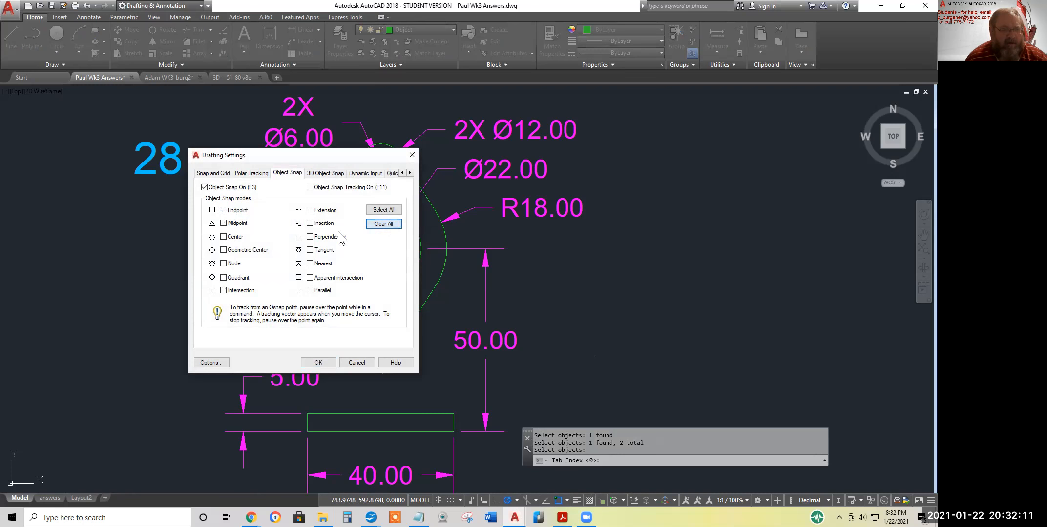
click(310, 250)
click(319, 364)
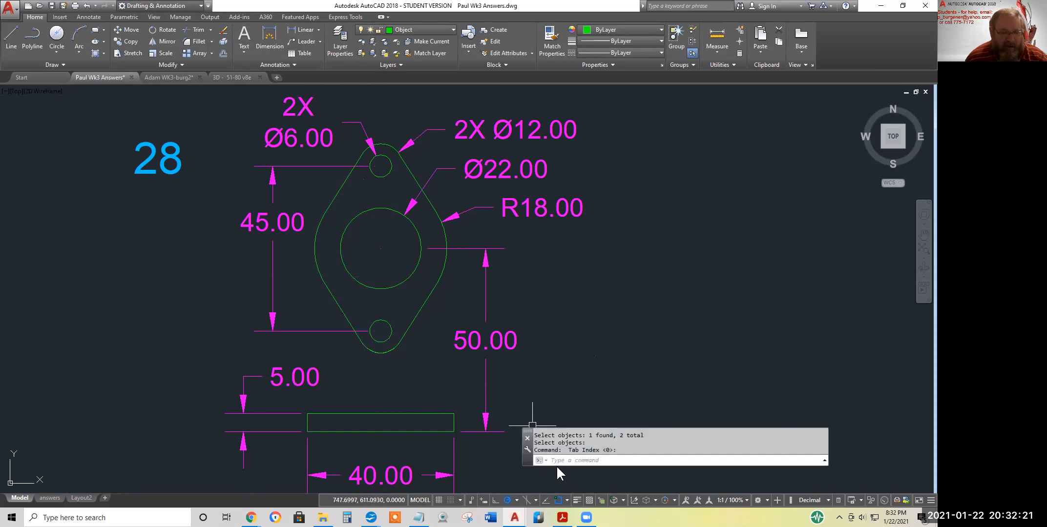
Disable the Tangent object snap and re-enable the Endpoint, Midpoint, Center and Quadrant object snaps.
click(567, 501)
click(557, 436)
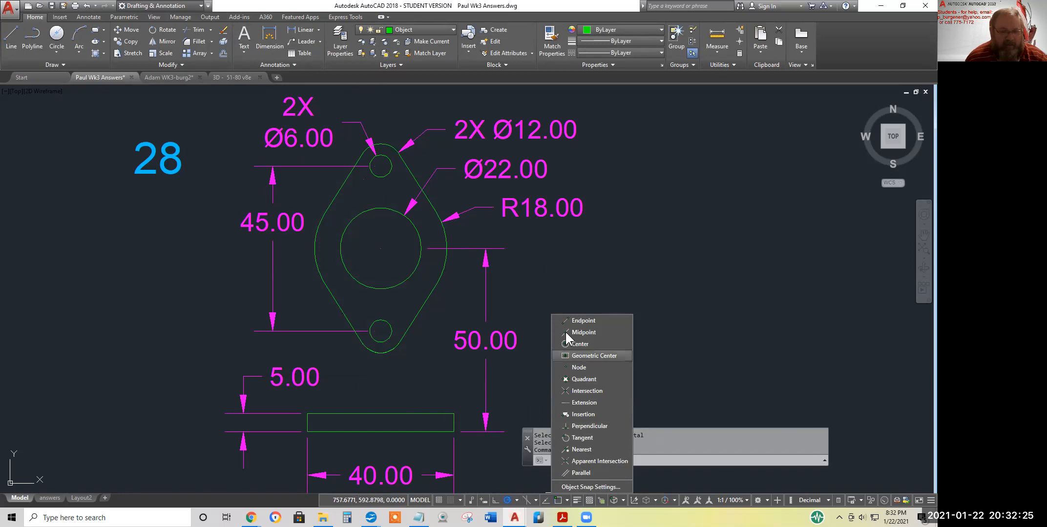
click(561, 321)
click(557, 333)
click(559, 344)
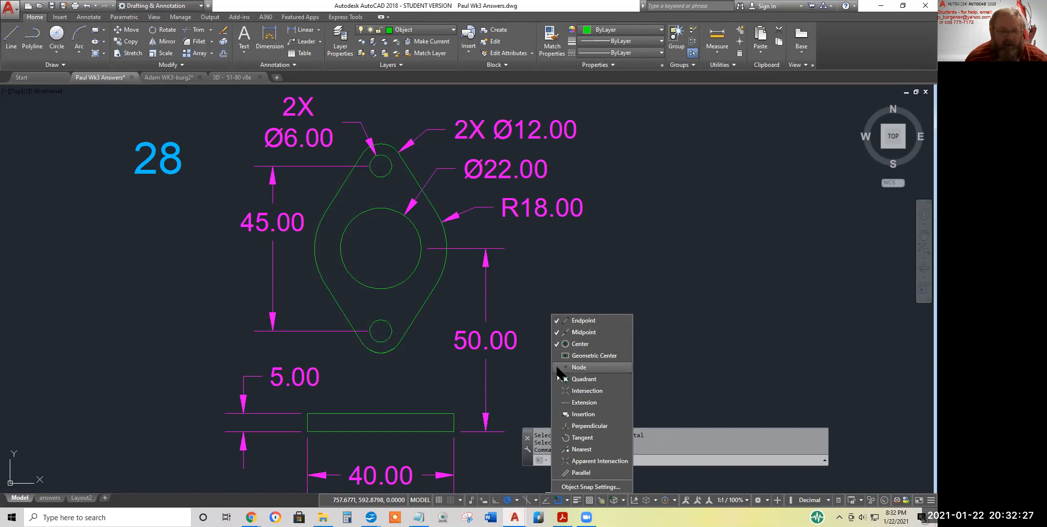
click(556, 388)
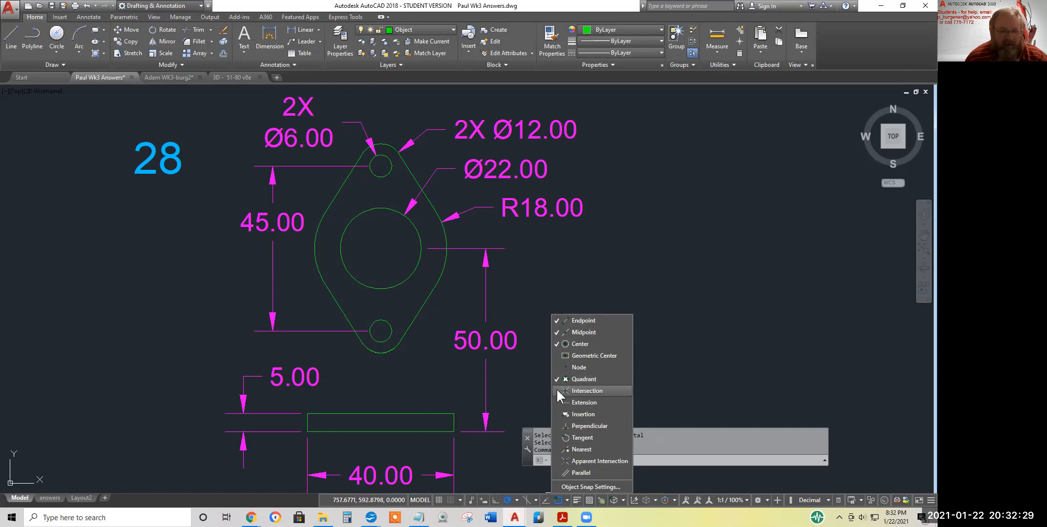
click(646, 325)
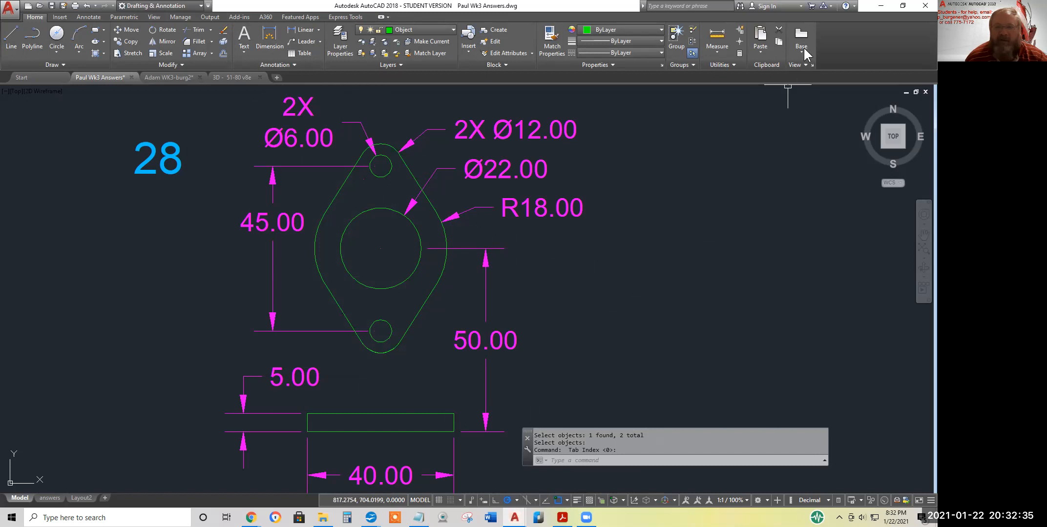
Roll the flange back to its plain circles and switch the object snaps from Tangent to Endpoint, Midpoint, Center, Quadrant and Intersection.
key(ctrl+y)
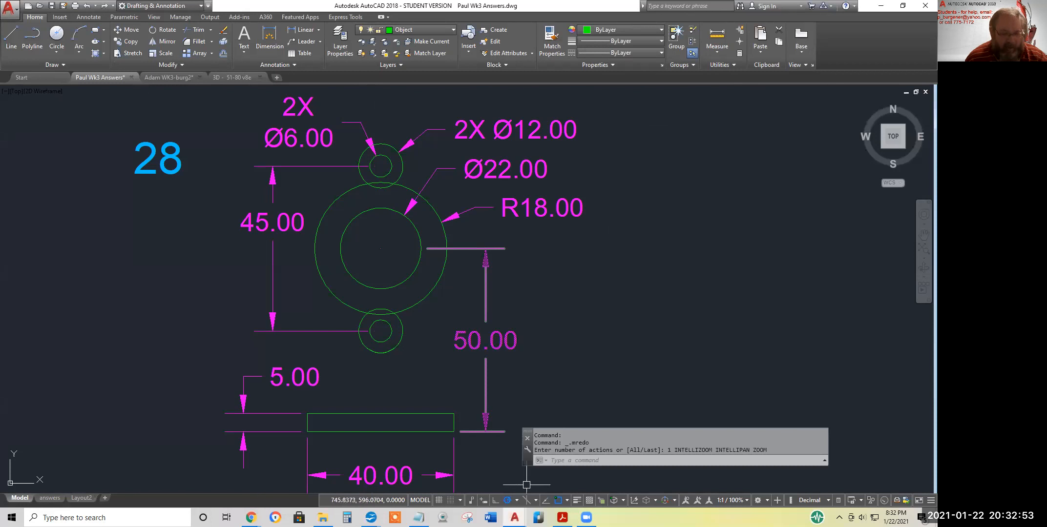
click(567, 499)
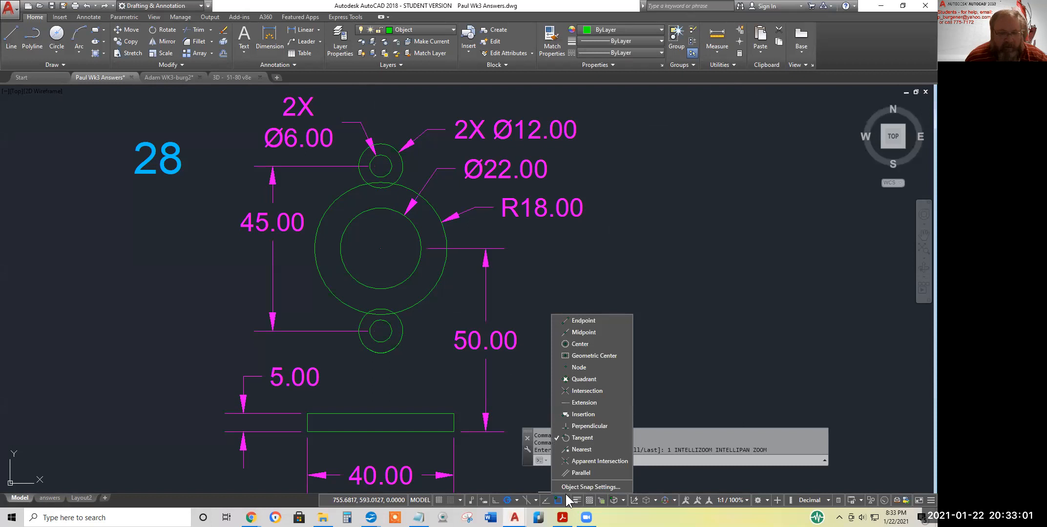
click(577, 438)
click(557, 319)
click(554, 332)
click(553, 343)
click(556, 380)
click(557, 391)
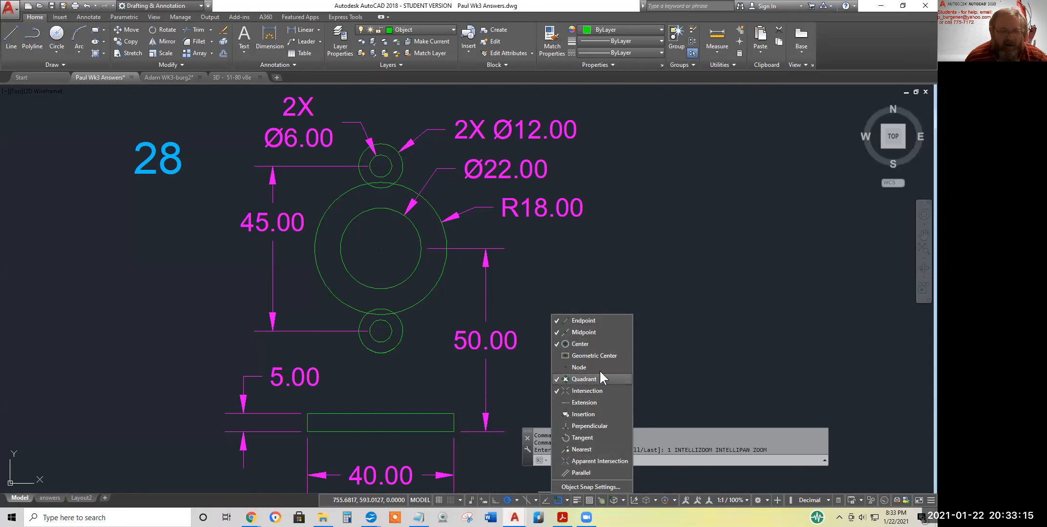
scroll(548, 348, up, 2)
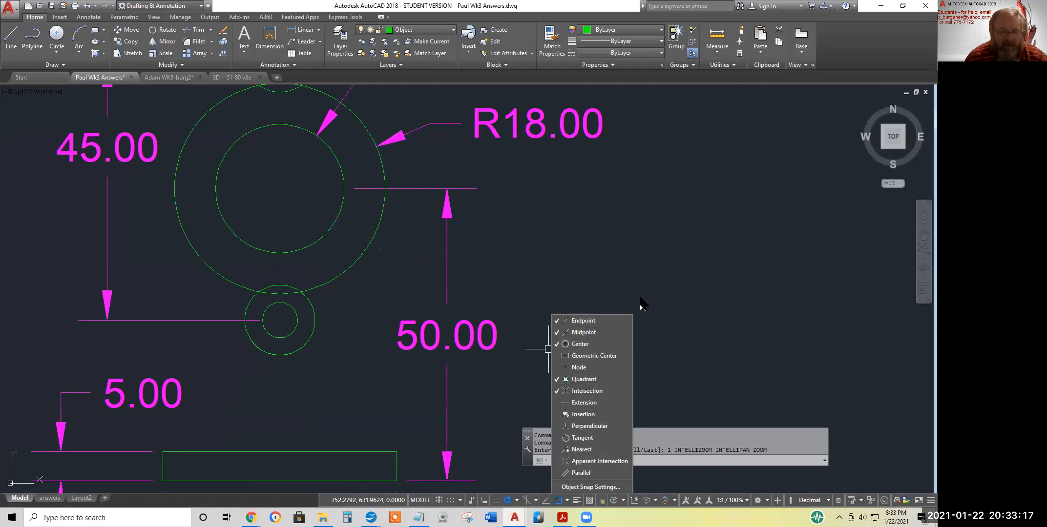
click(629, 282)
scroll(562, 288, down, 2)
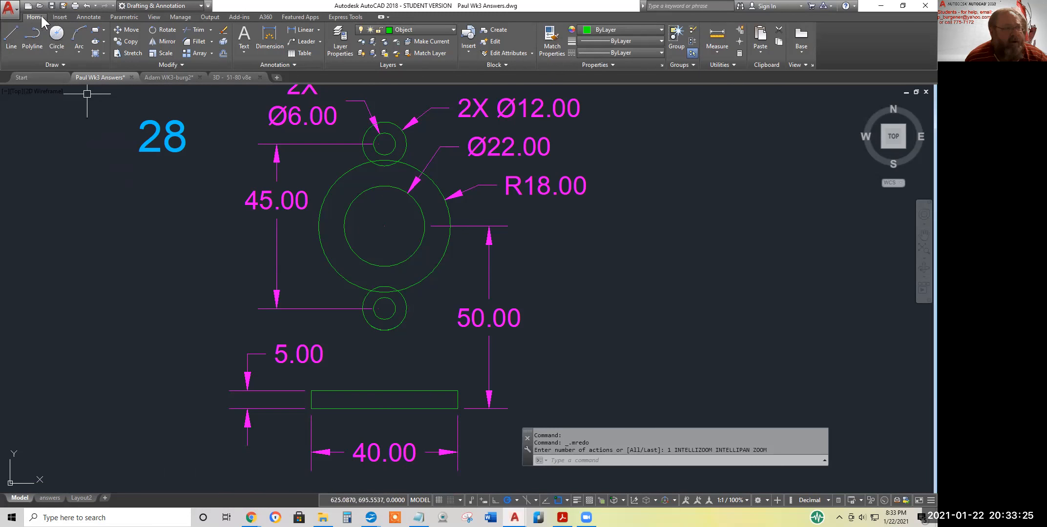
click(12, 37)
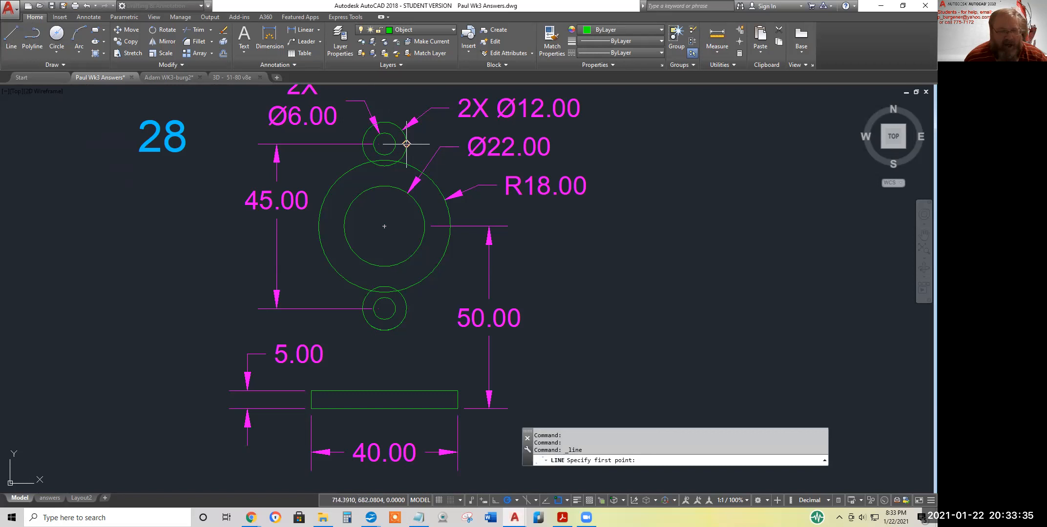
click(567, 501)
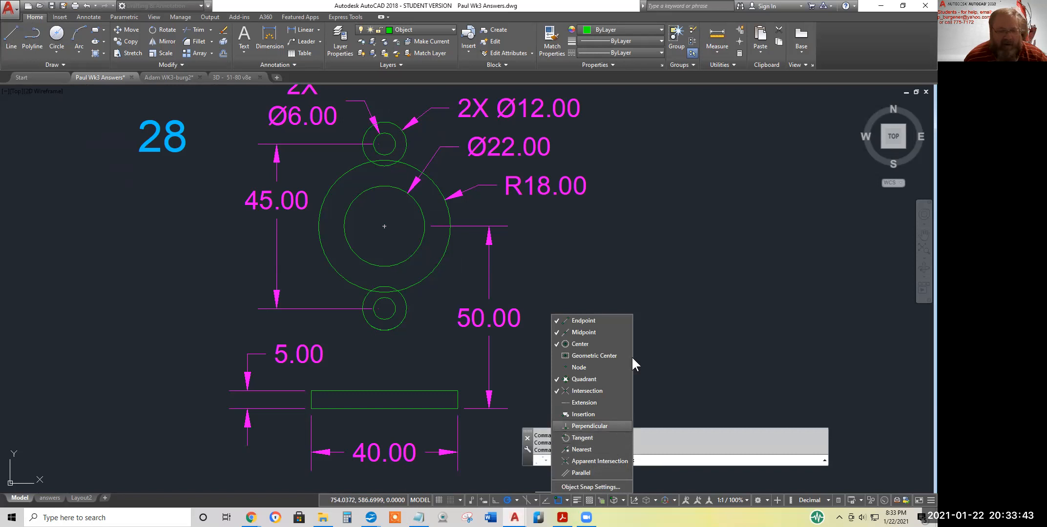
click(550, 248)
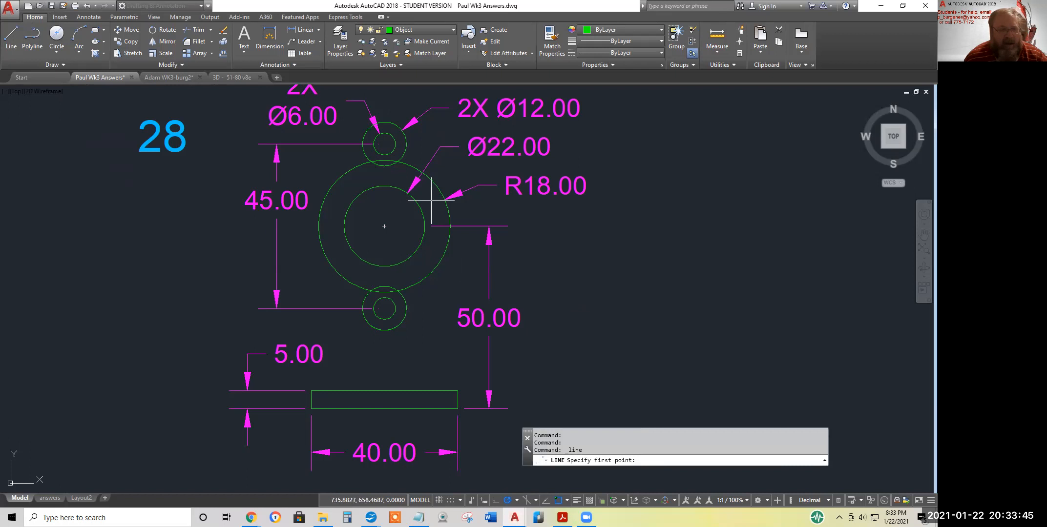
Draw a line from the upper Ø12 circle to the R18 circle, using a one-time Tangent snap override for each point.
click(10, 34)
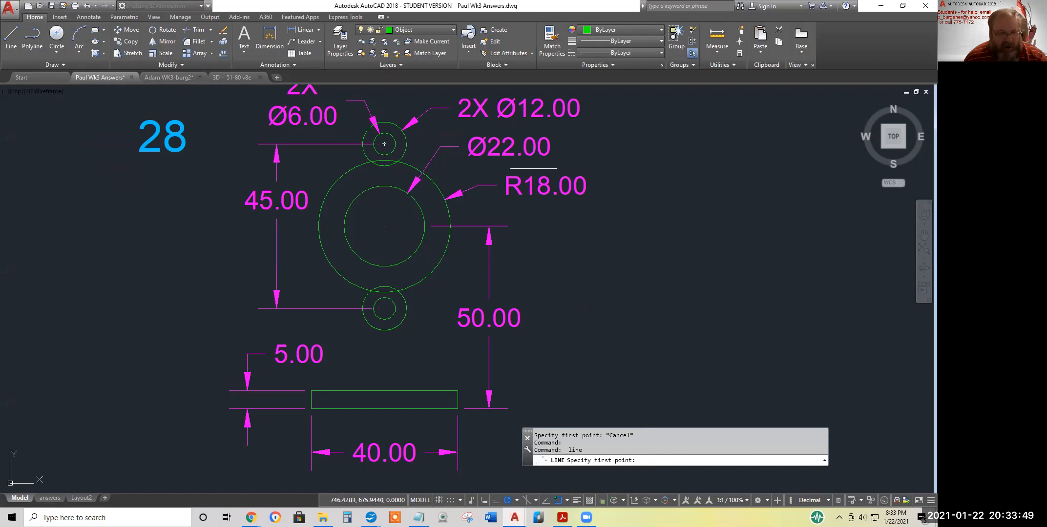
shift+right_click(603, 224)
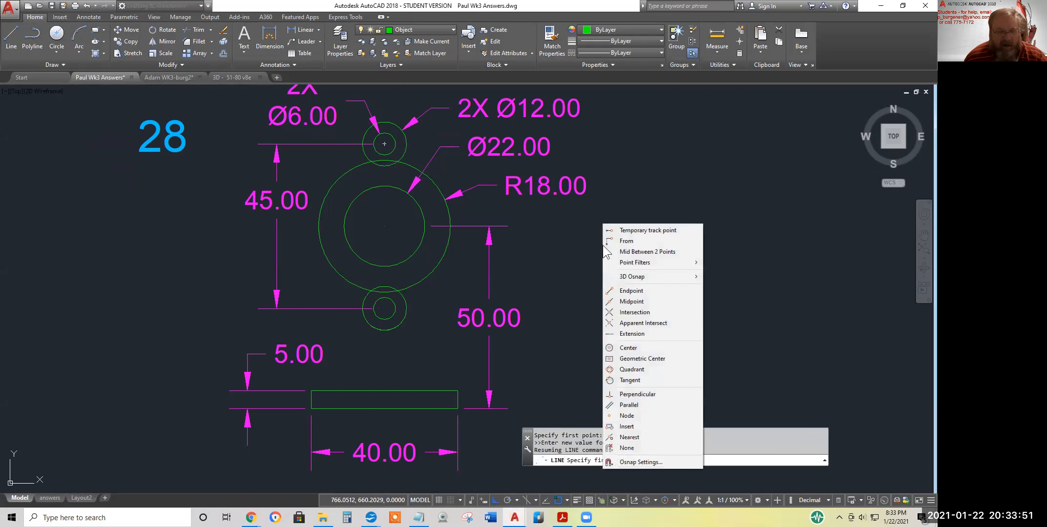
click(629, 379)
click(402, 139)
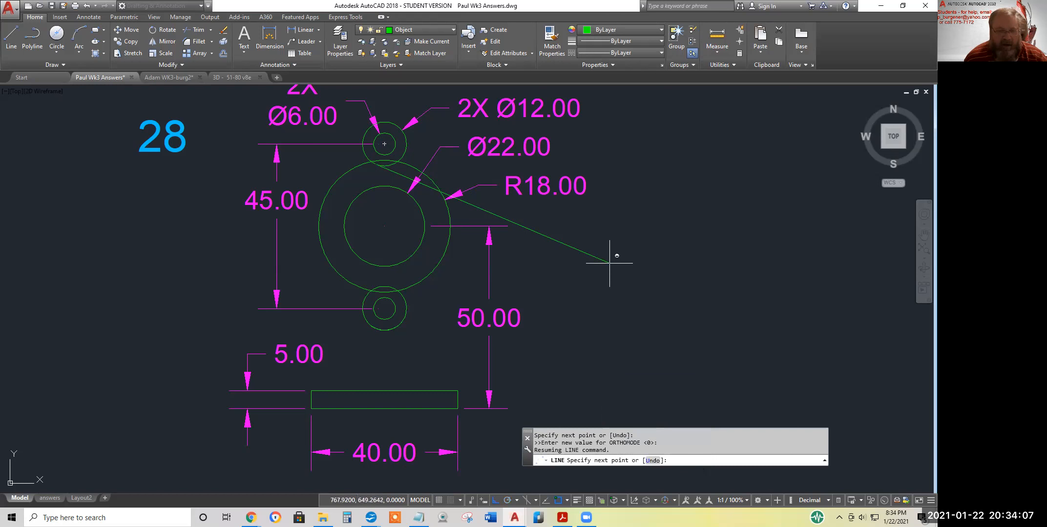
shift+right_click(611, 266)
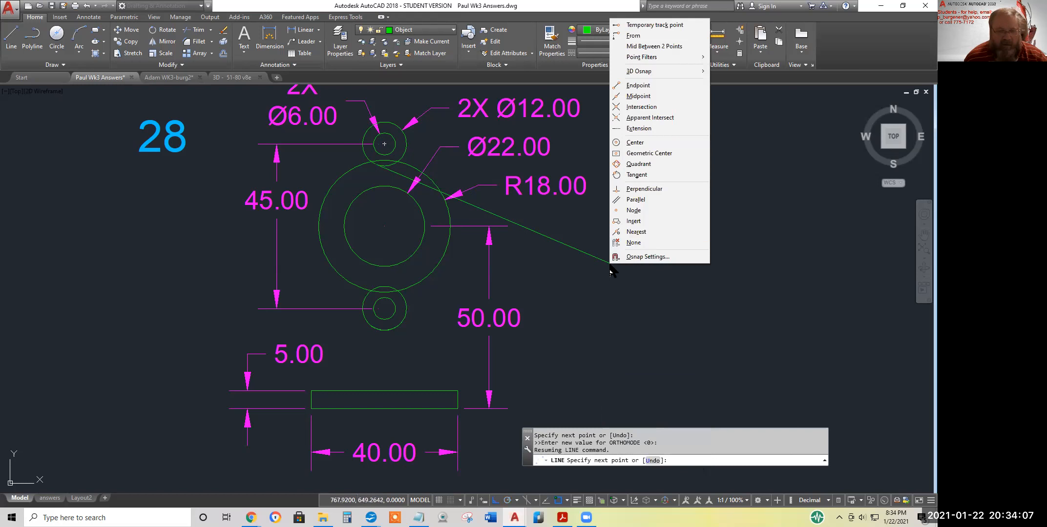
click(635, 175)
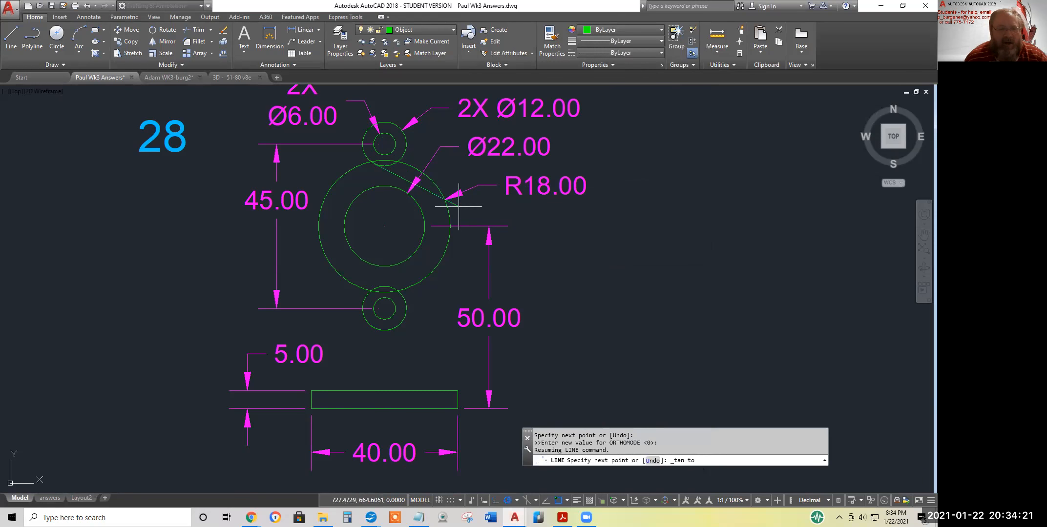
click(437, 186)
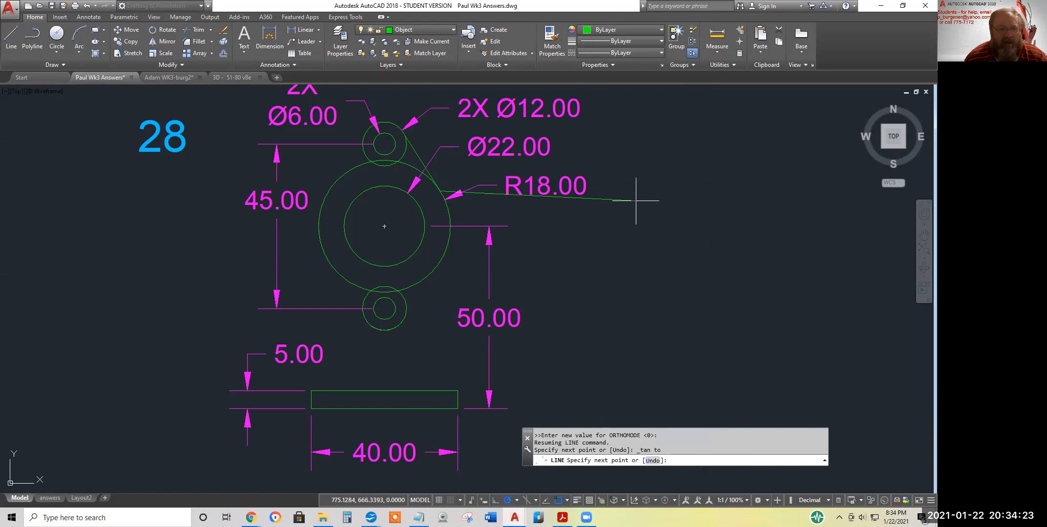
key(Return)
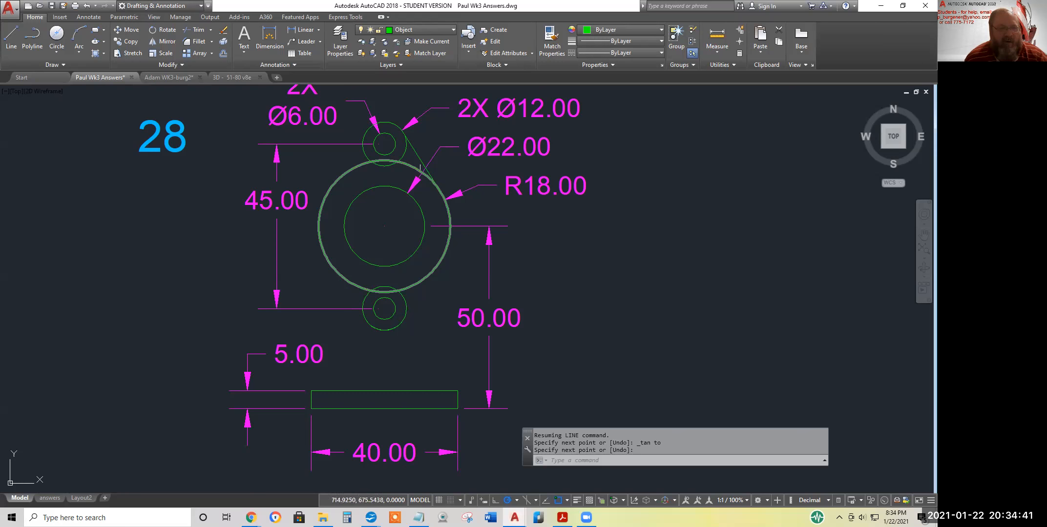
key(Escape)
key(Escape)
key(Escape)
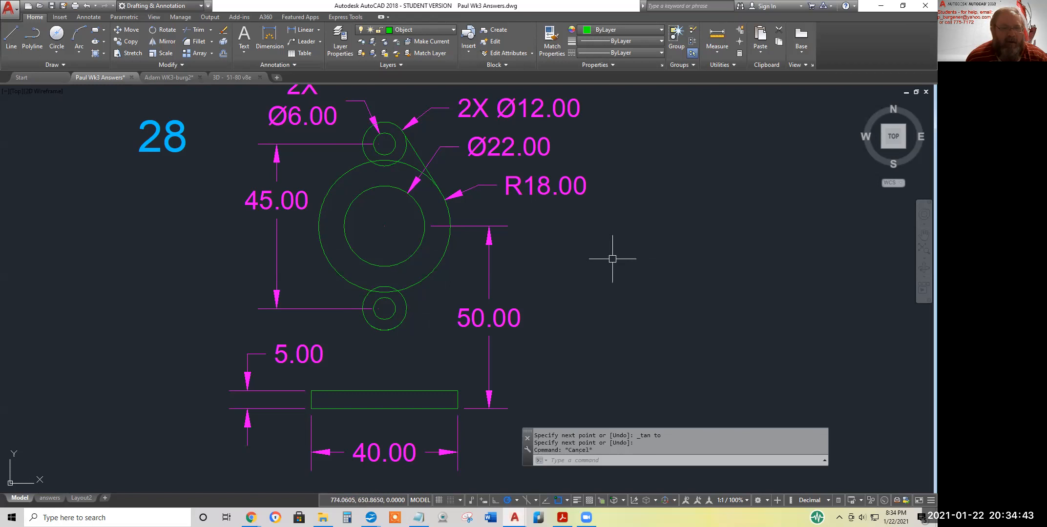
Erase the tangent line between the upper Ø12 circle and the R18 circle.
click(223, 32)
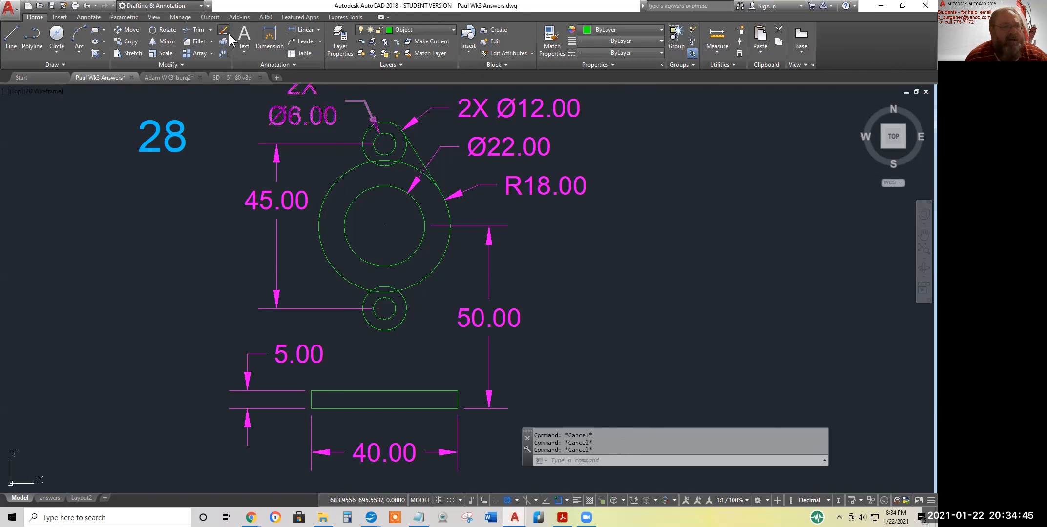
click(416, 154)
key(Return)
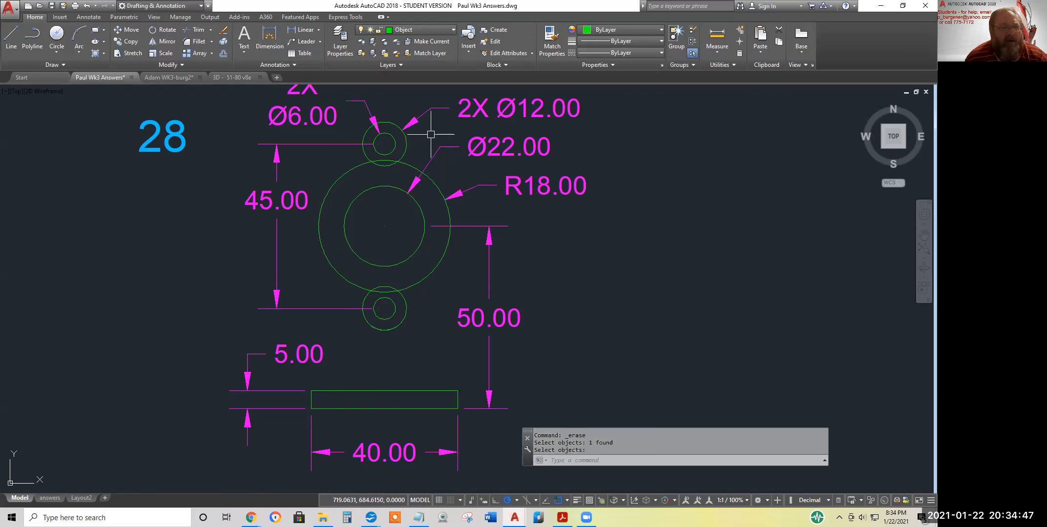
click(11, 36)
key(Escape)
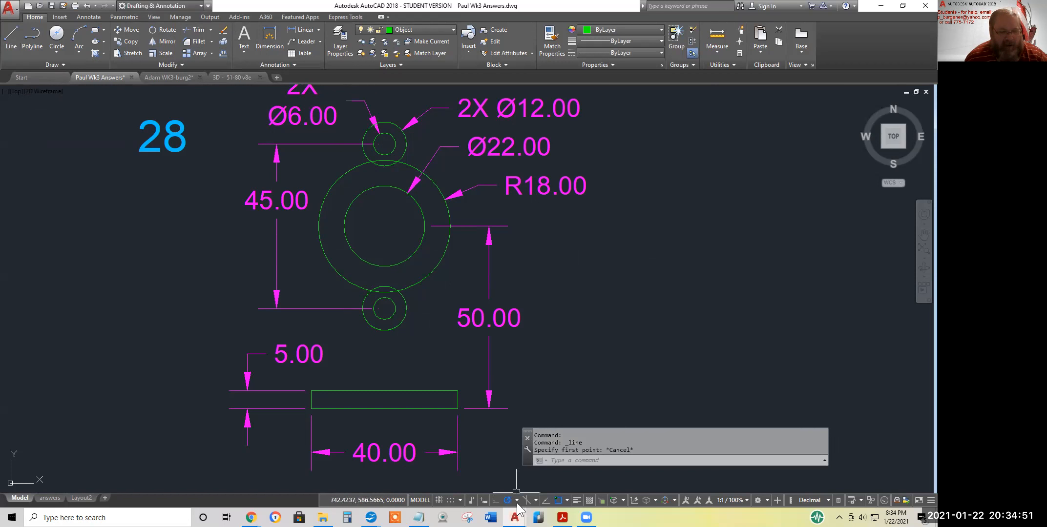
click(516, 500)
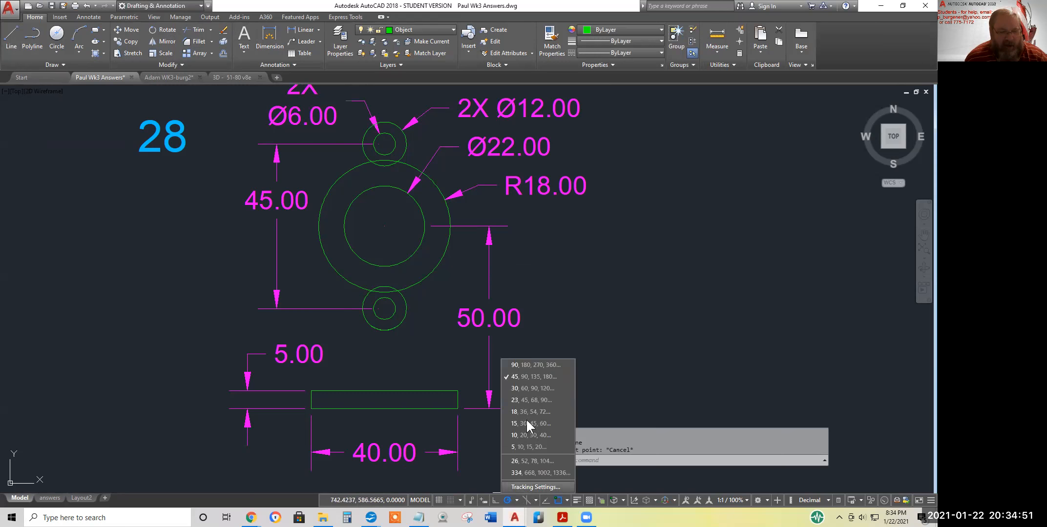
click(566, 501)
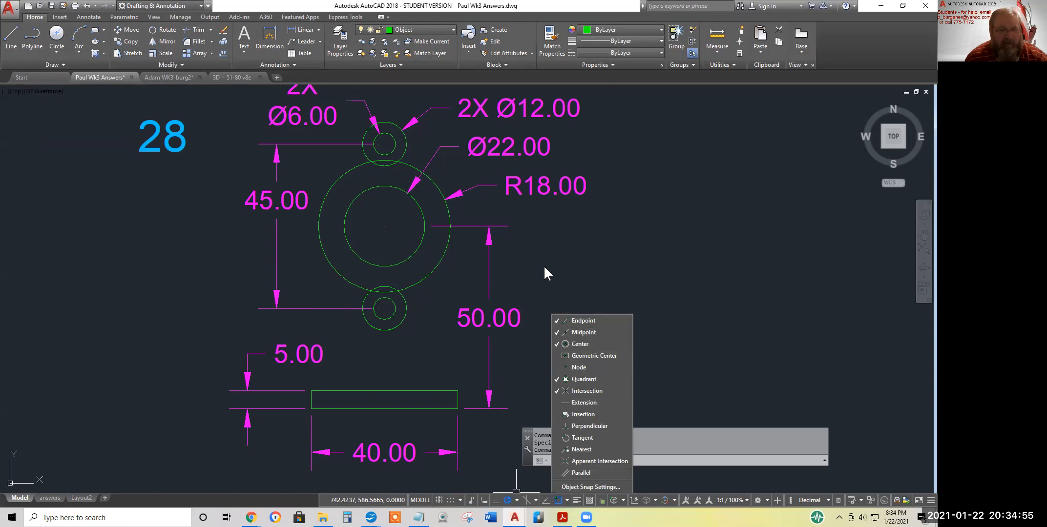
click(569, 274)
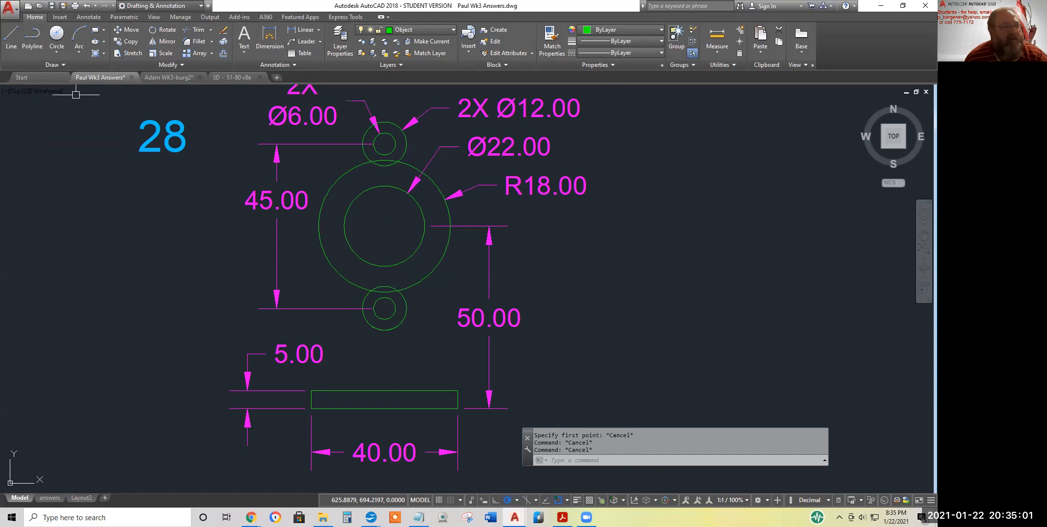
Draw a line from the upper Ø12 circle to the R18 circle, entering the snap override "tan" for both points.
click(15, 41)
text(tan)
key(Return)
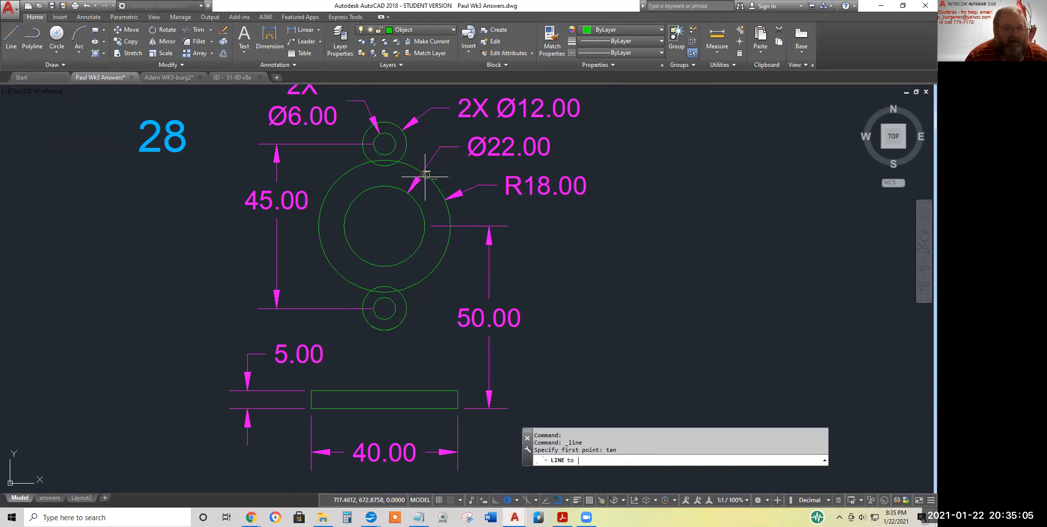
click(410, 137)
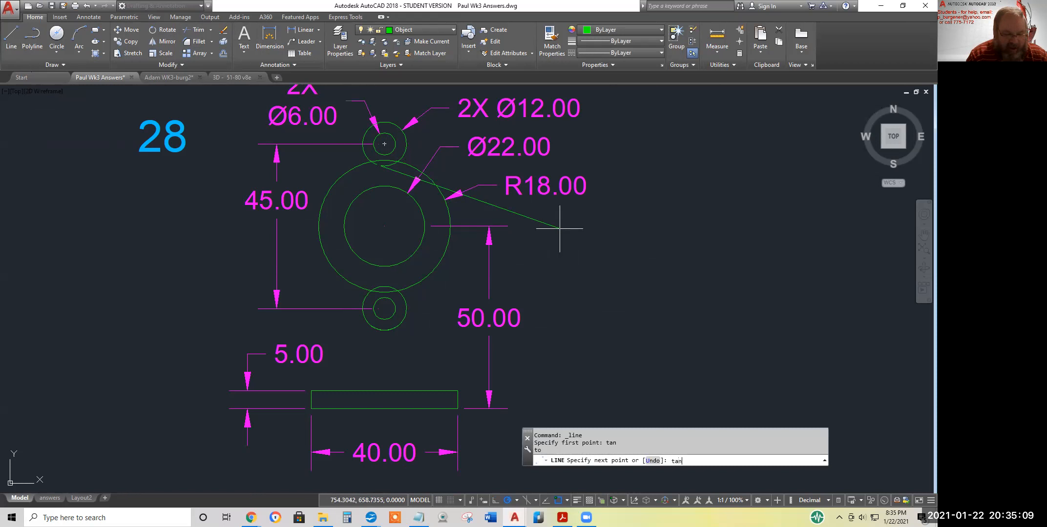
text(tan)
key(Return)
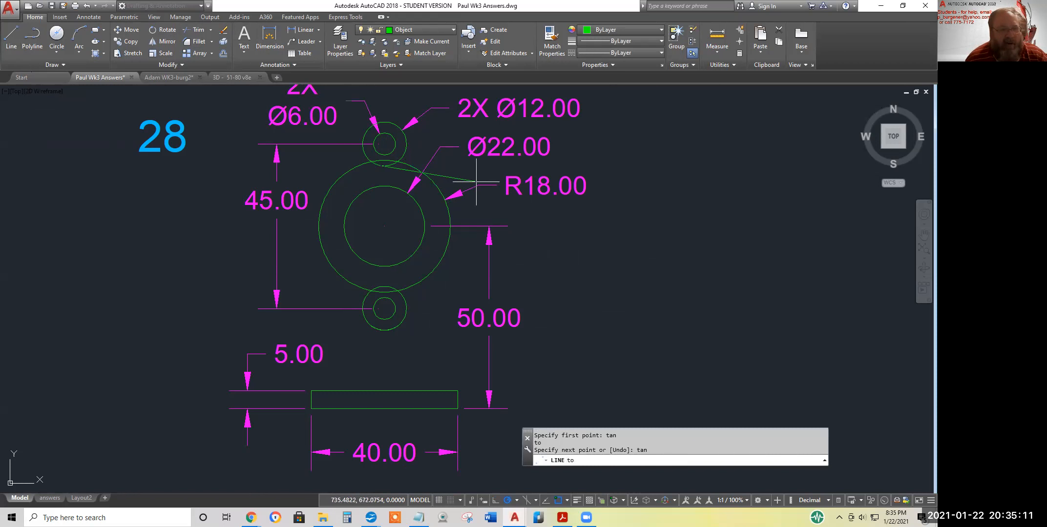
click(434, 182)
key(Return)
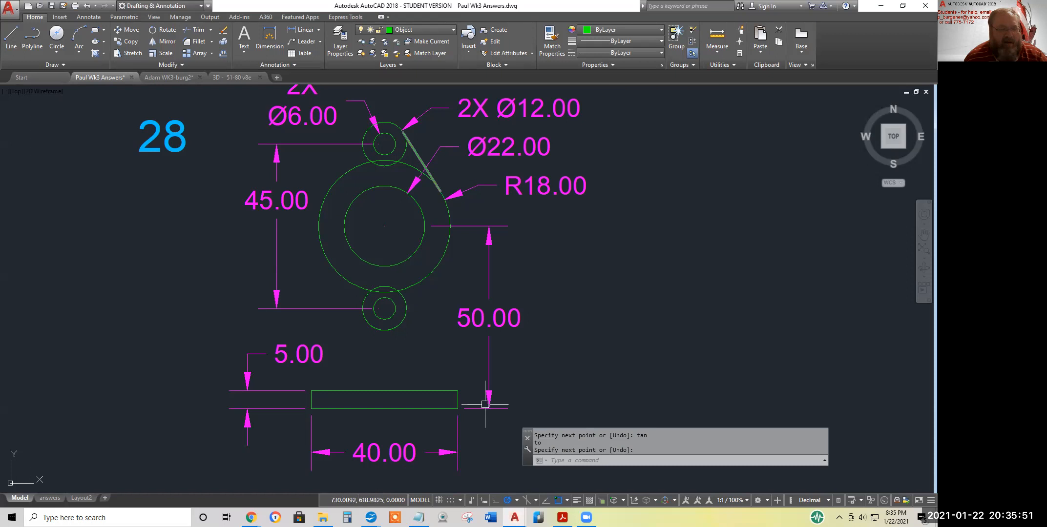
Clear all object snap modes in the Drafting Settings and select only Tangent.
click(567, 498)
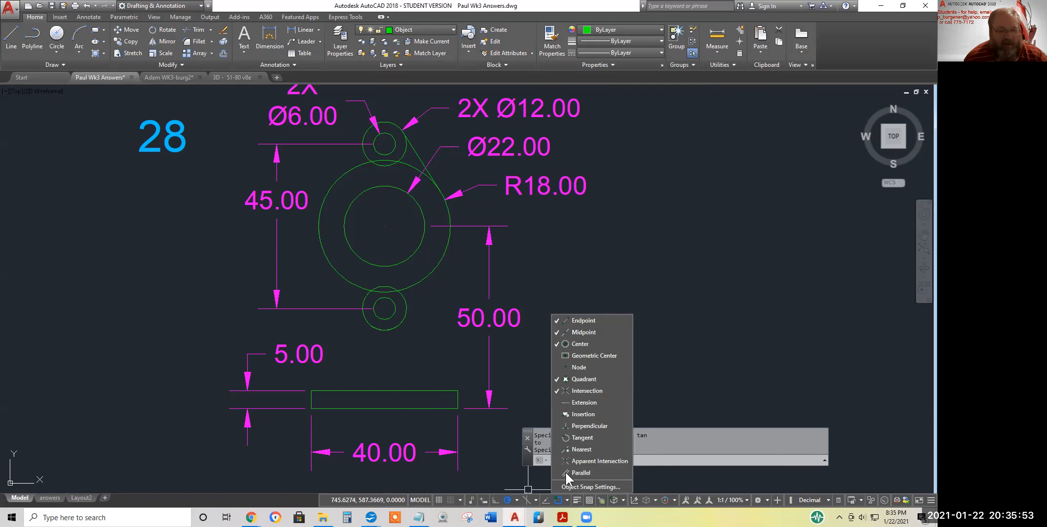
click(587, 486)
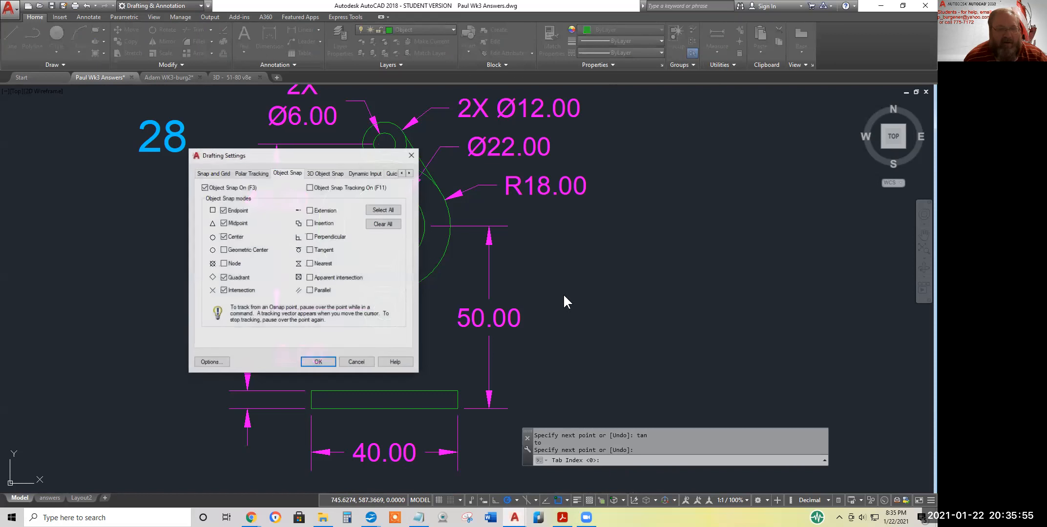
click(384, 224)
click(310, 249)
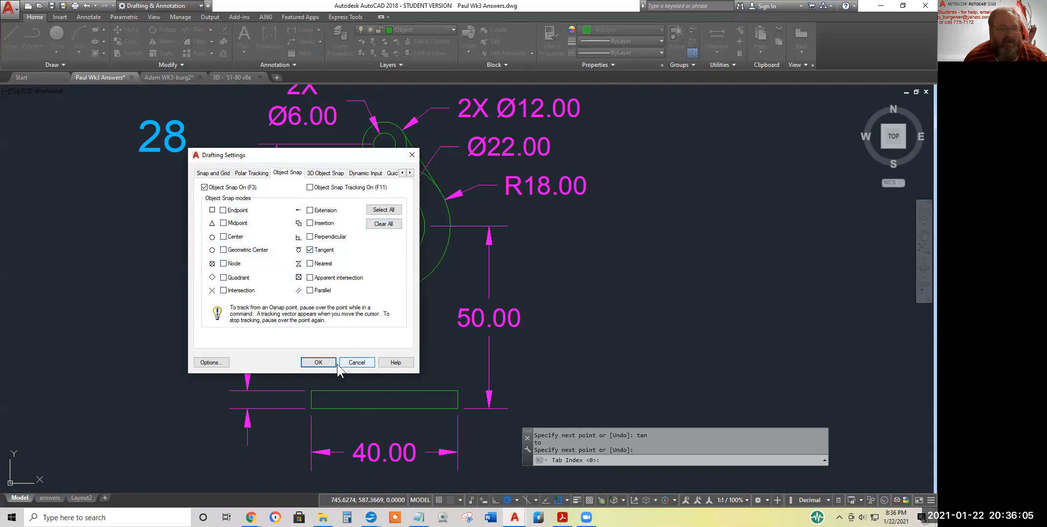
Clear the Tangent mode, select Endpoint, Midpoint, Center, Quadrant and Intersection instead, and apply the Drafting Settings.
click(380, 227)
click(225, 213)
click(224, 237)
click(225, 291)
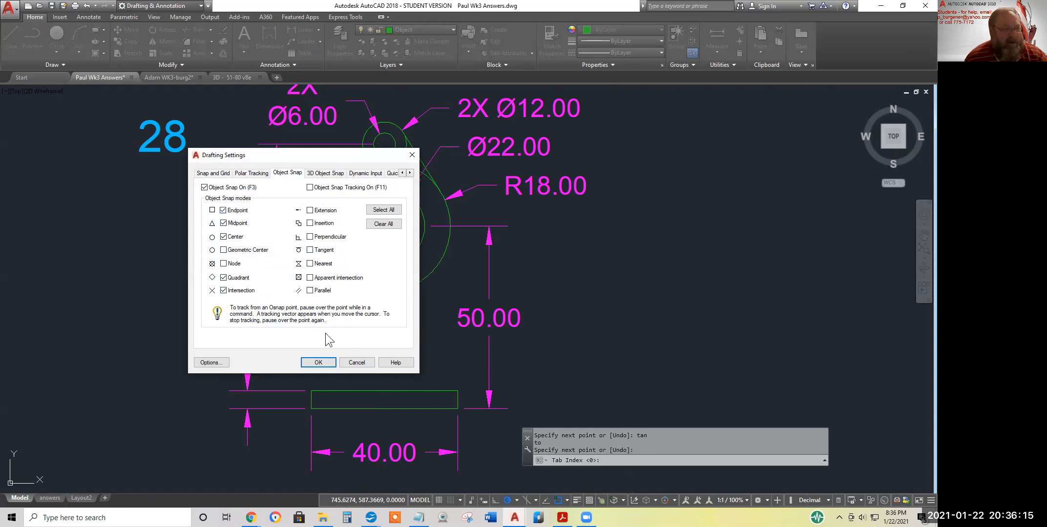
click(317, 363)
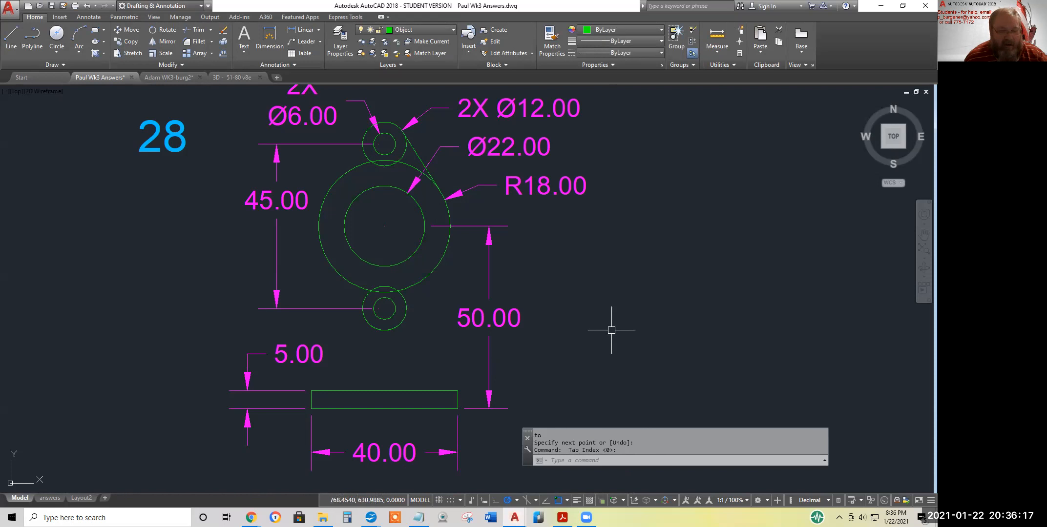